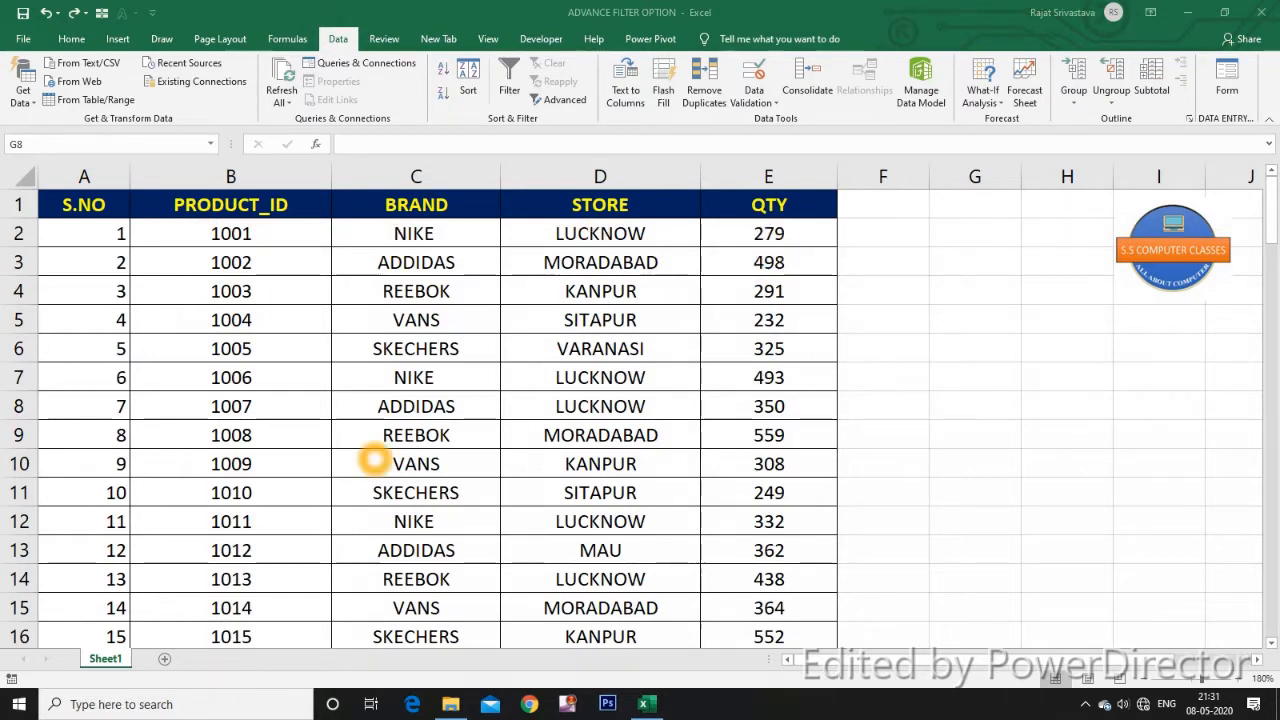
# Turn on filtering for the header row of the product table
pyautogui.click(236, 233)
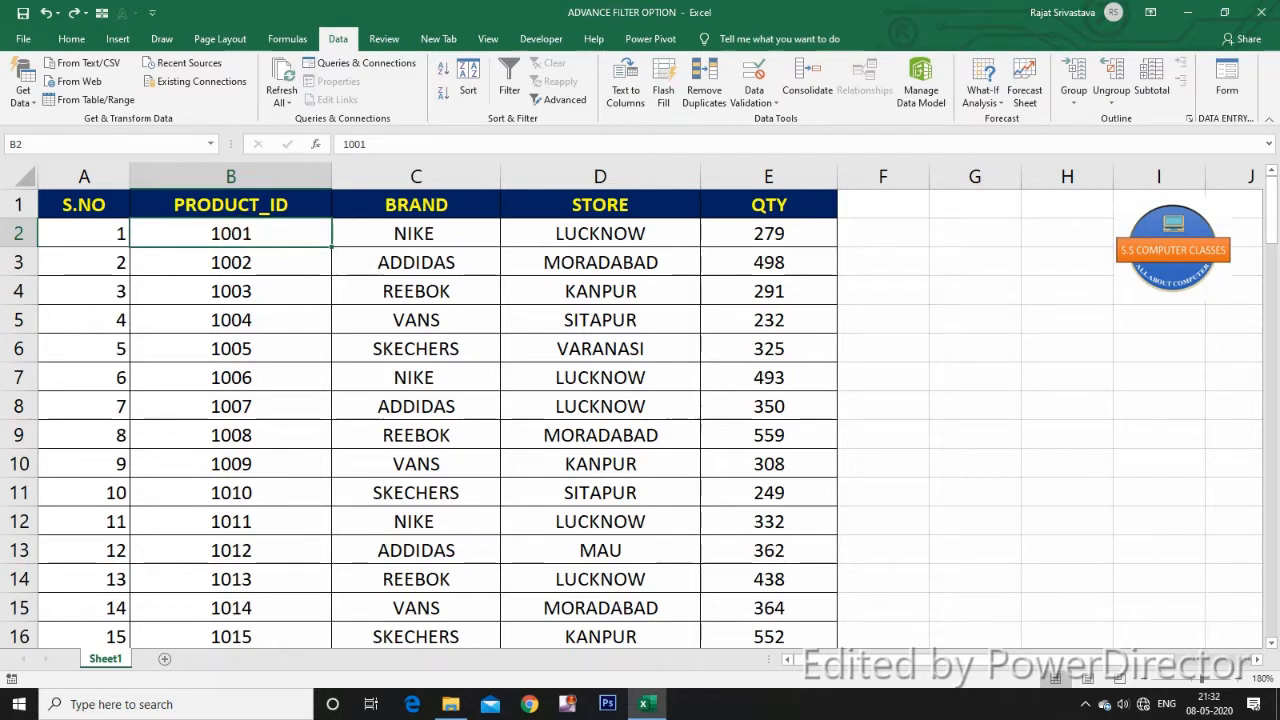
pyautogui.click(86, 205)
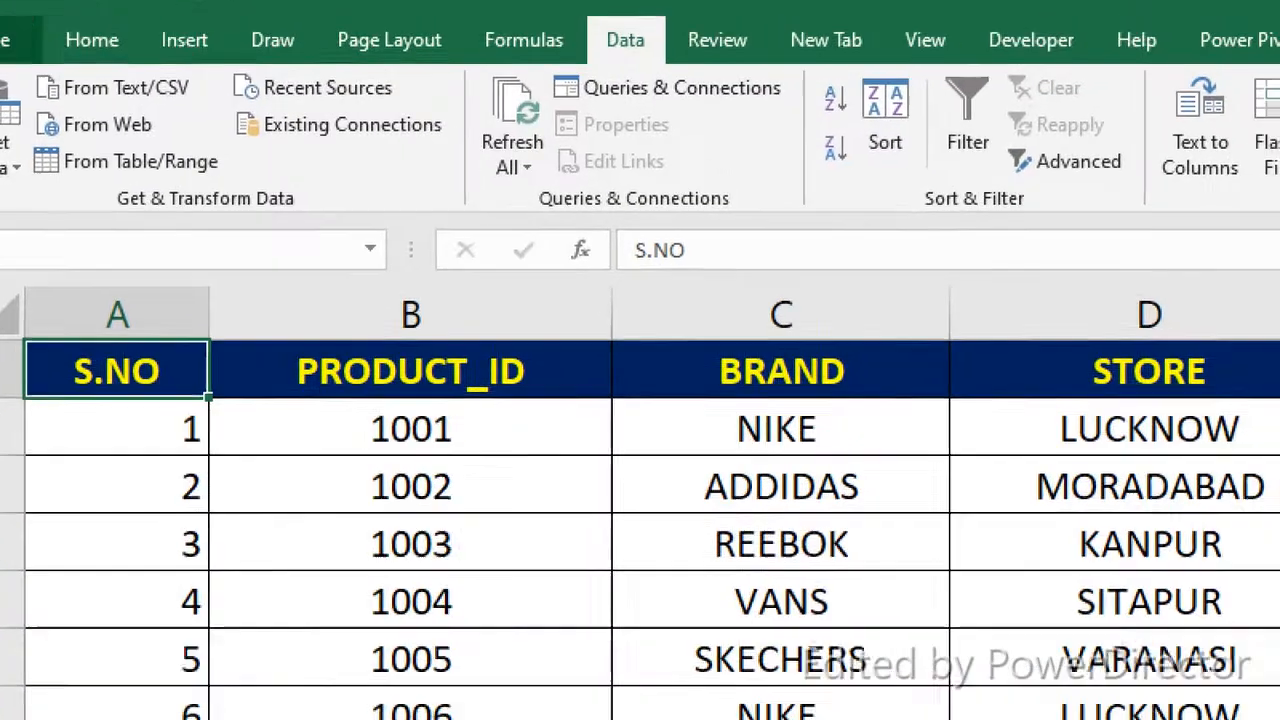
pyautogui.click(94, 38)
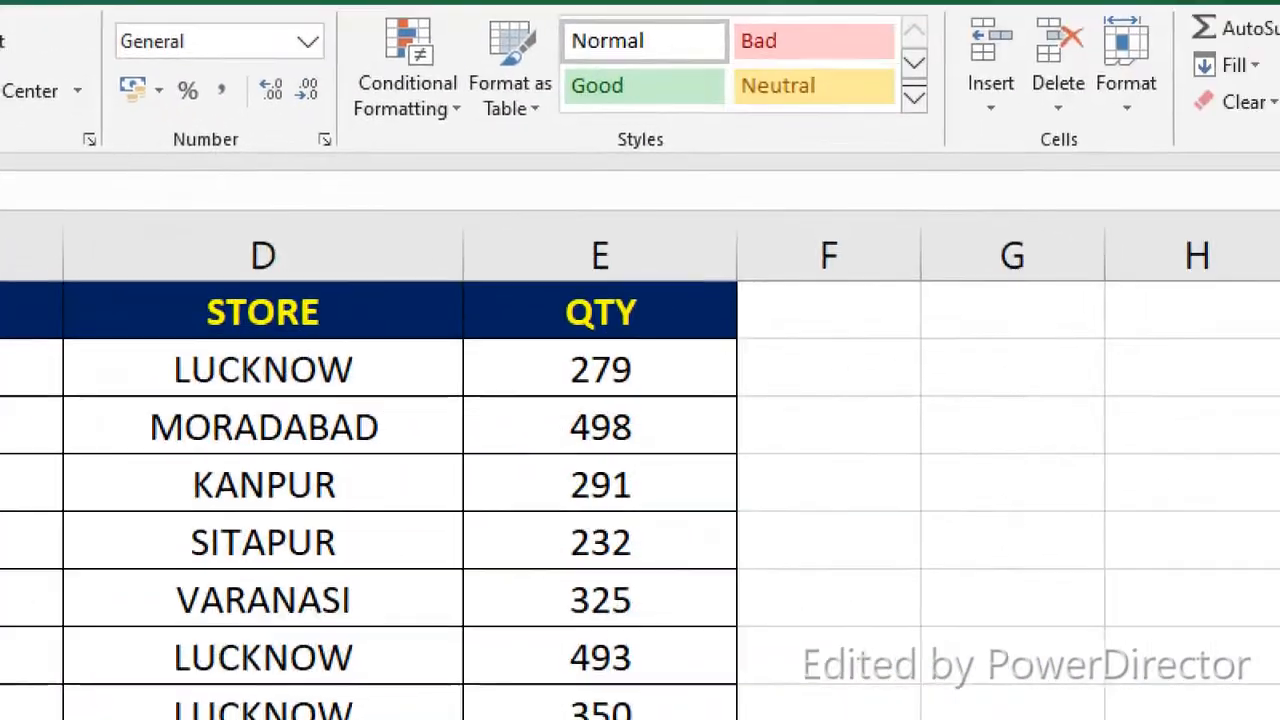
pyautogui.click(1153, 80)
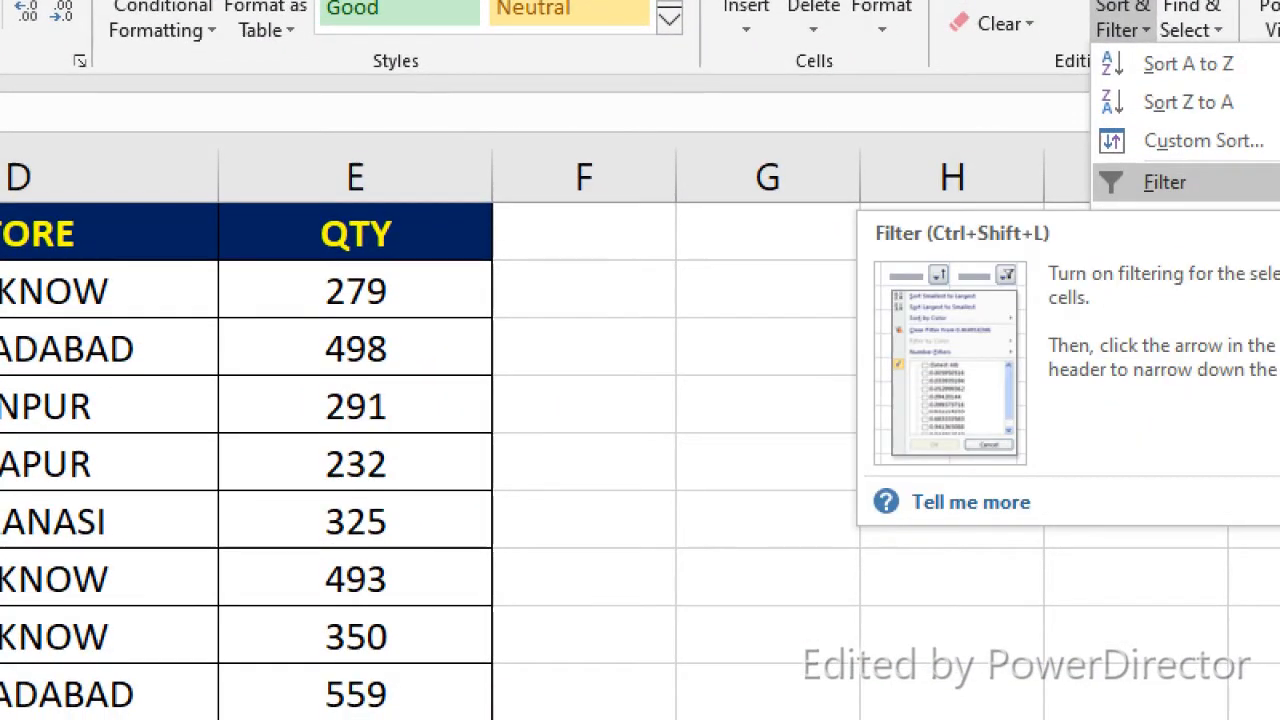
pyautogui.click(1165, 182)
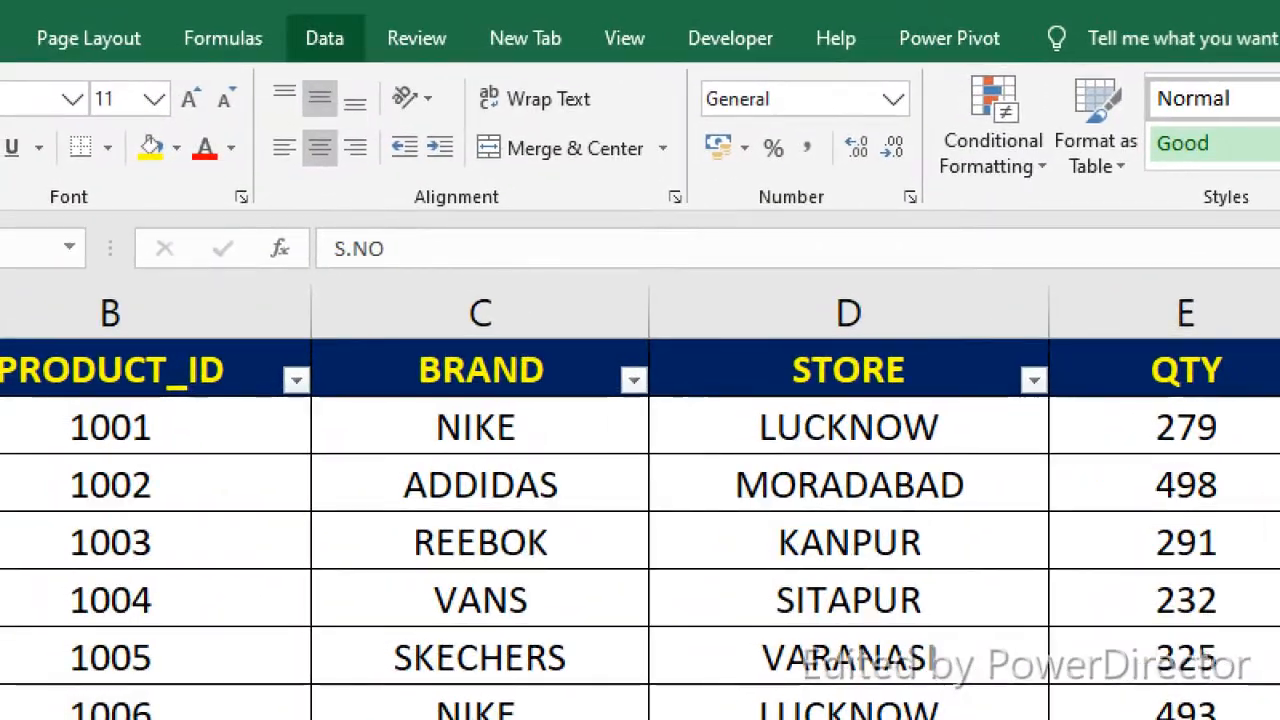
pyautogui.click(325, 38)
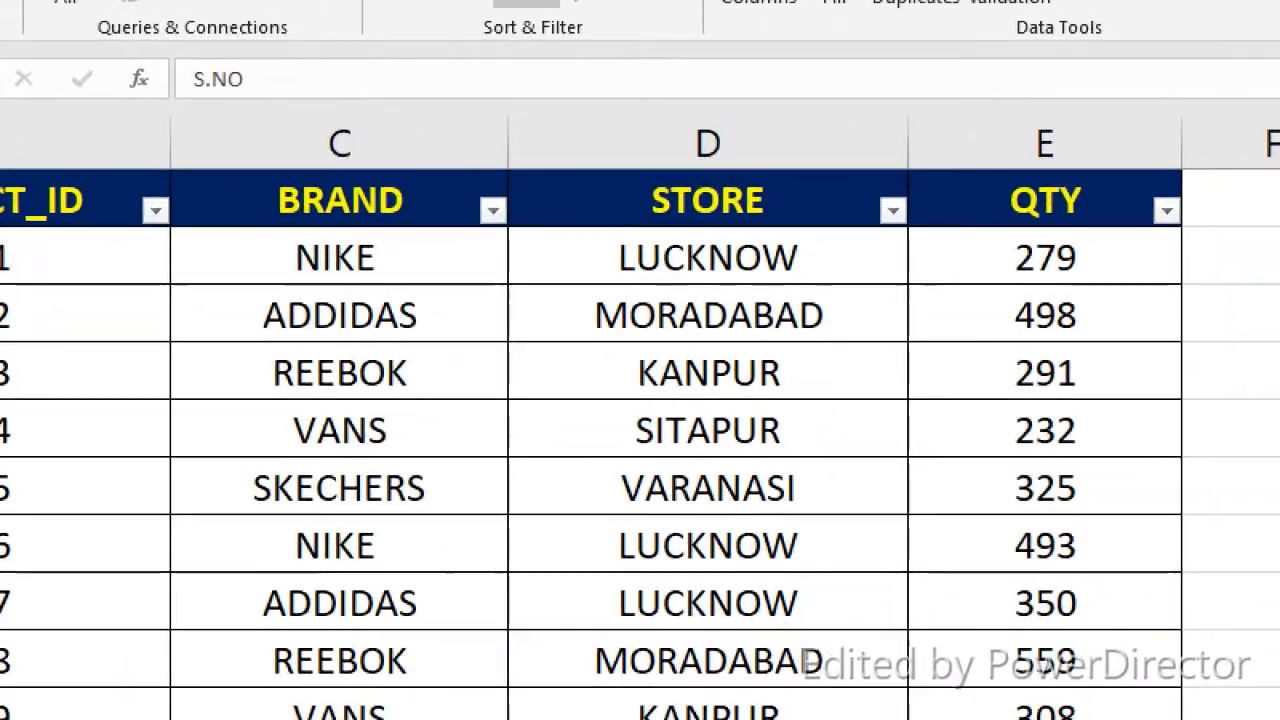
# Filter the BRAND column to show only the ADDIDAS rows
pyautogui.click(587, 181)
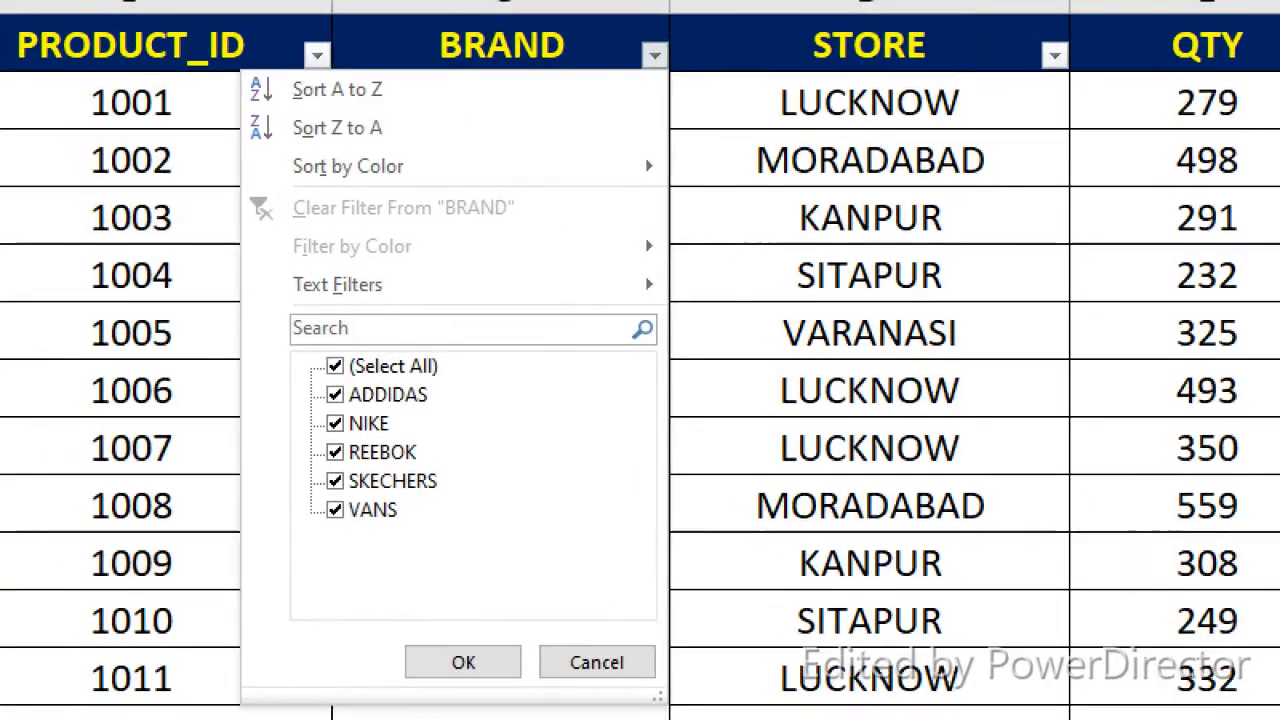
pyautogui.click(241, 445)
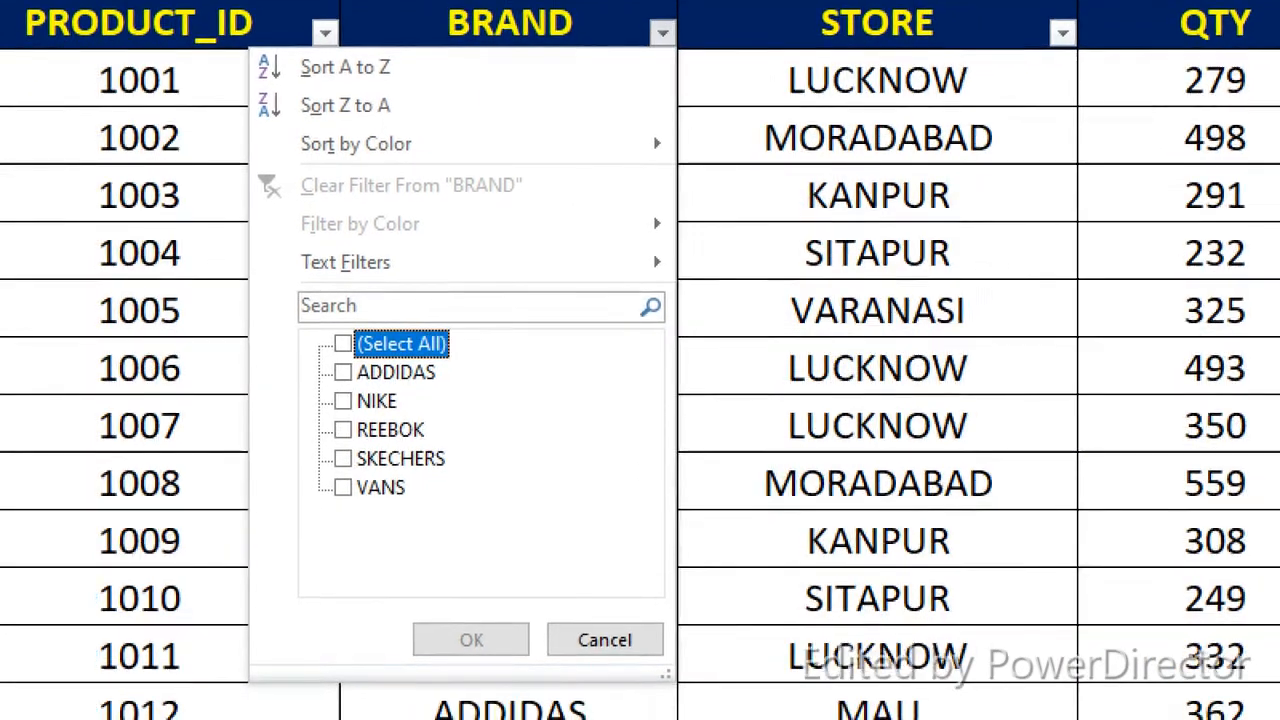
pyautogui.click(335, 395)
pyautogui.press('Return')
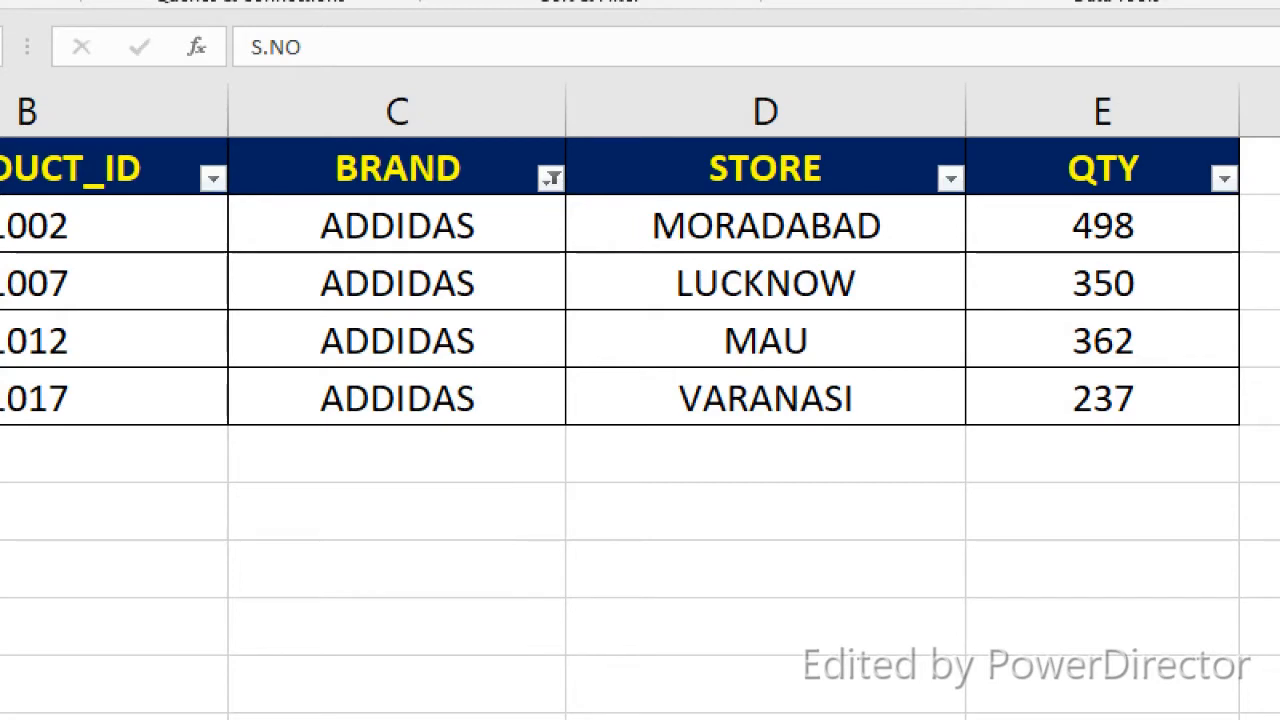
# Extend the BRAND filter to include NIKE as well as ADDIDAS, and clear the filter from the column
pyautogui.click(552, 178)
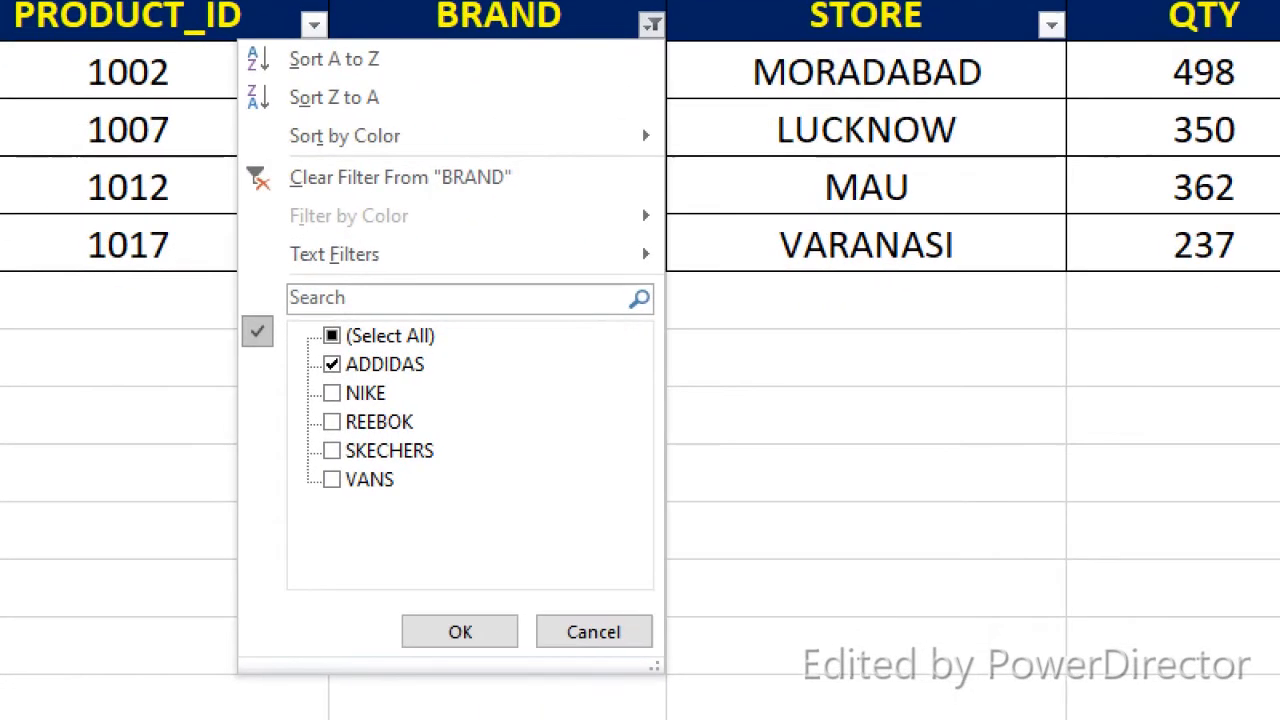
pyautogui.click(331, 393)
pyautogui.click(412, 517)
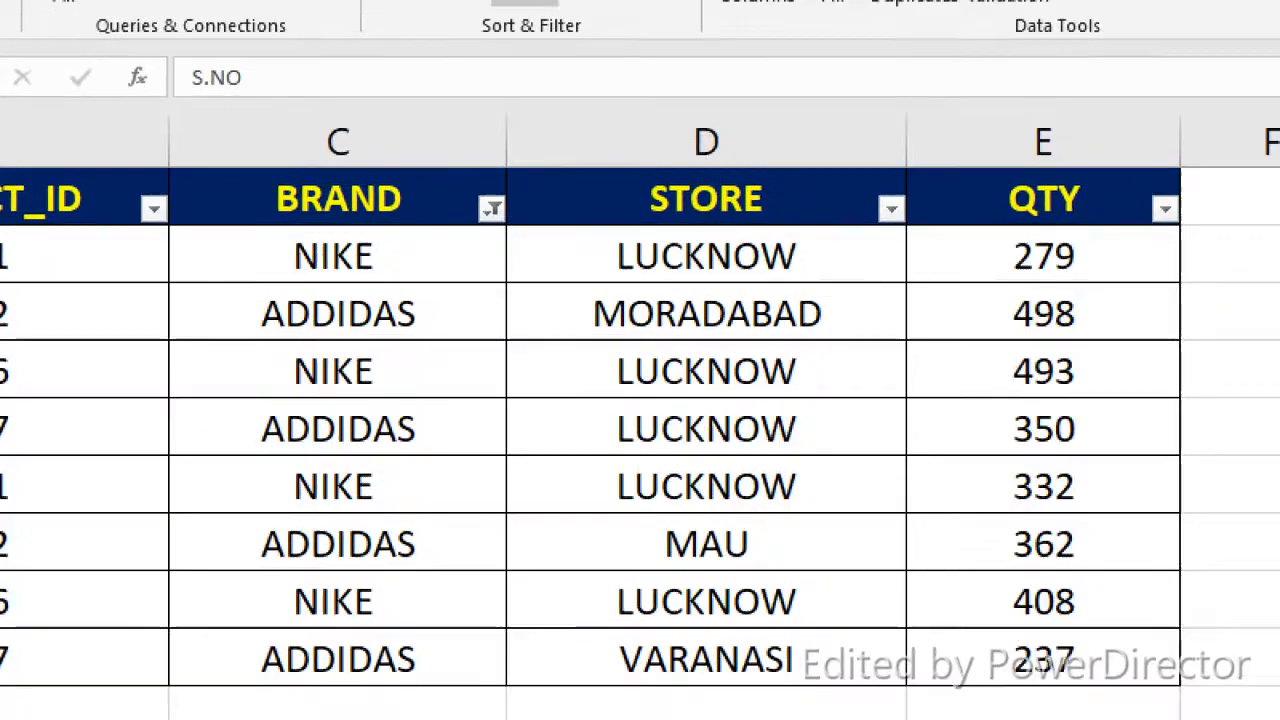
pyautogui.click(591, 182)
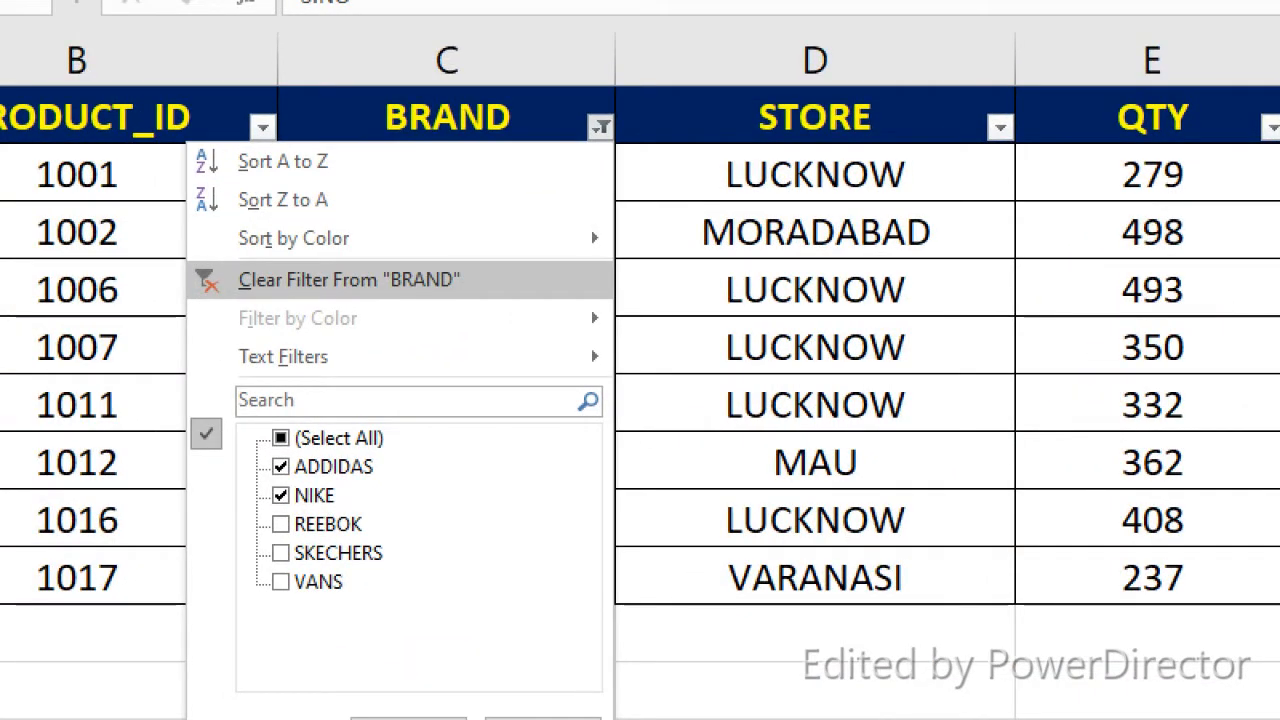
pyautogui.click(349, 280)
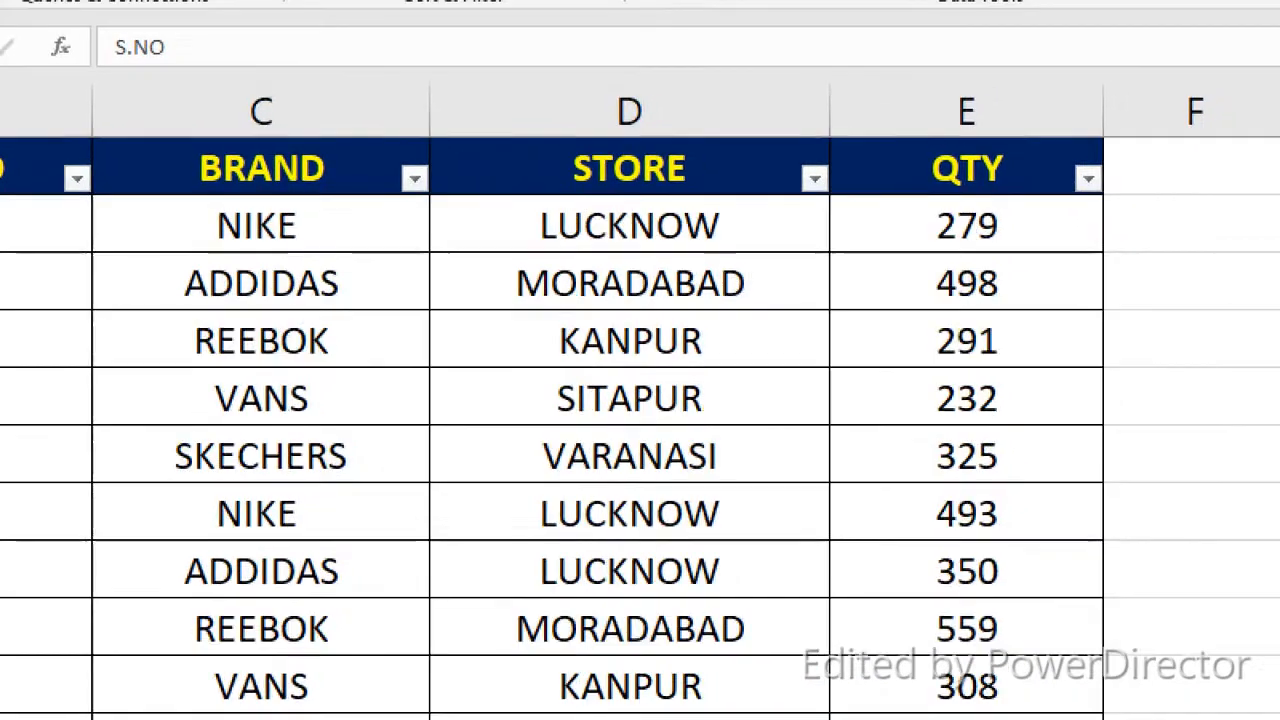
# Filter the STORE column to show only the LUCKNOW rows
pyautogui.click(629, 226)
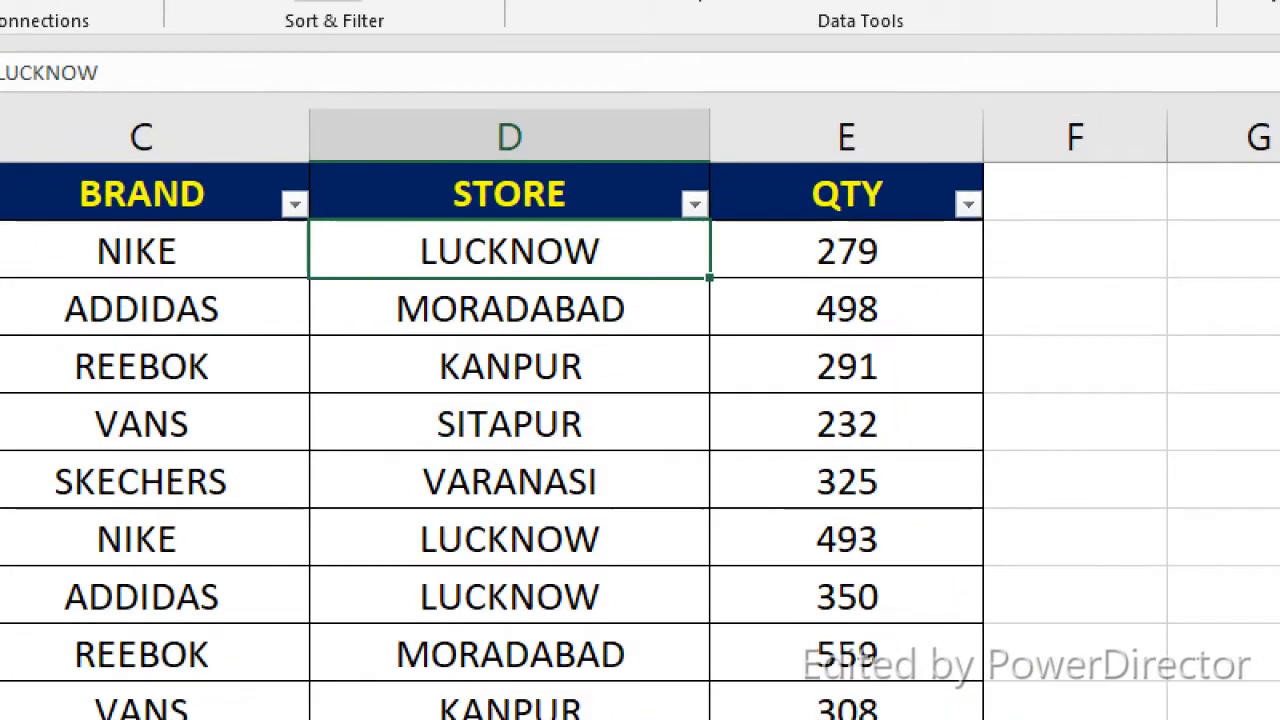
pyautogui.click(791, 180)
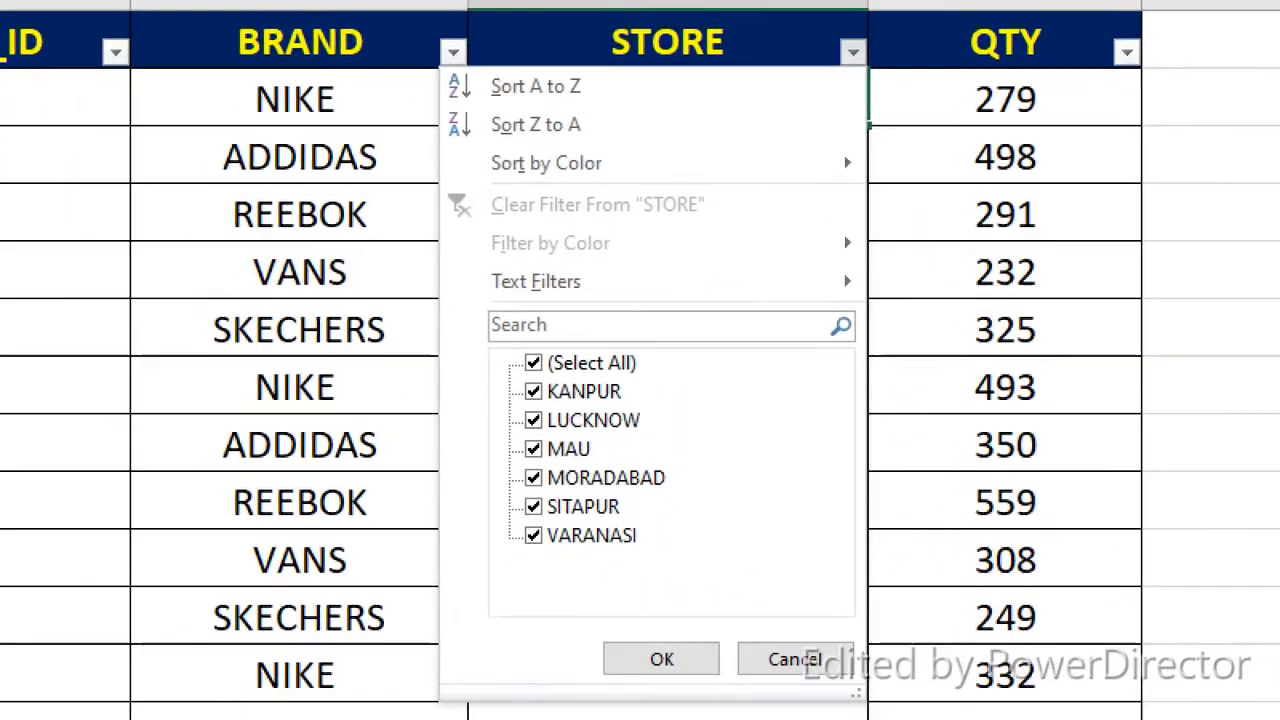
pyautogui.click(420, 516)
pyautogui.click(560, 420)
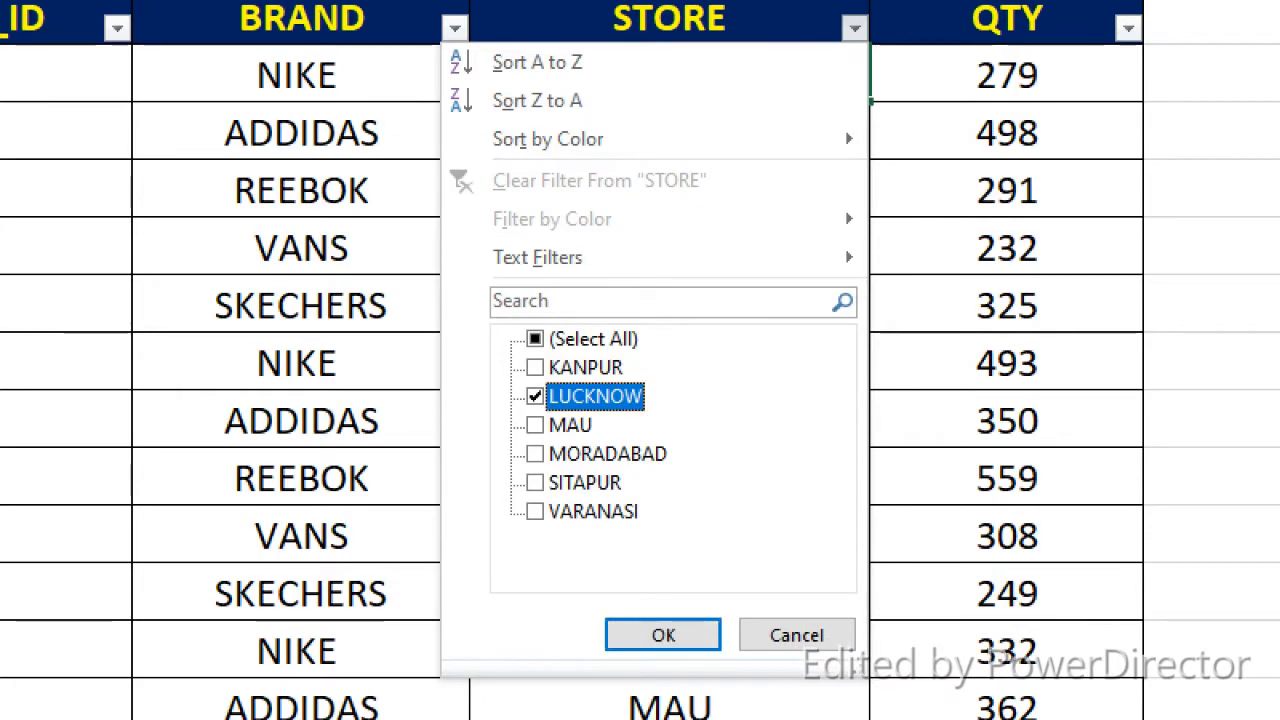
pyautogui.click(663, 659)
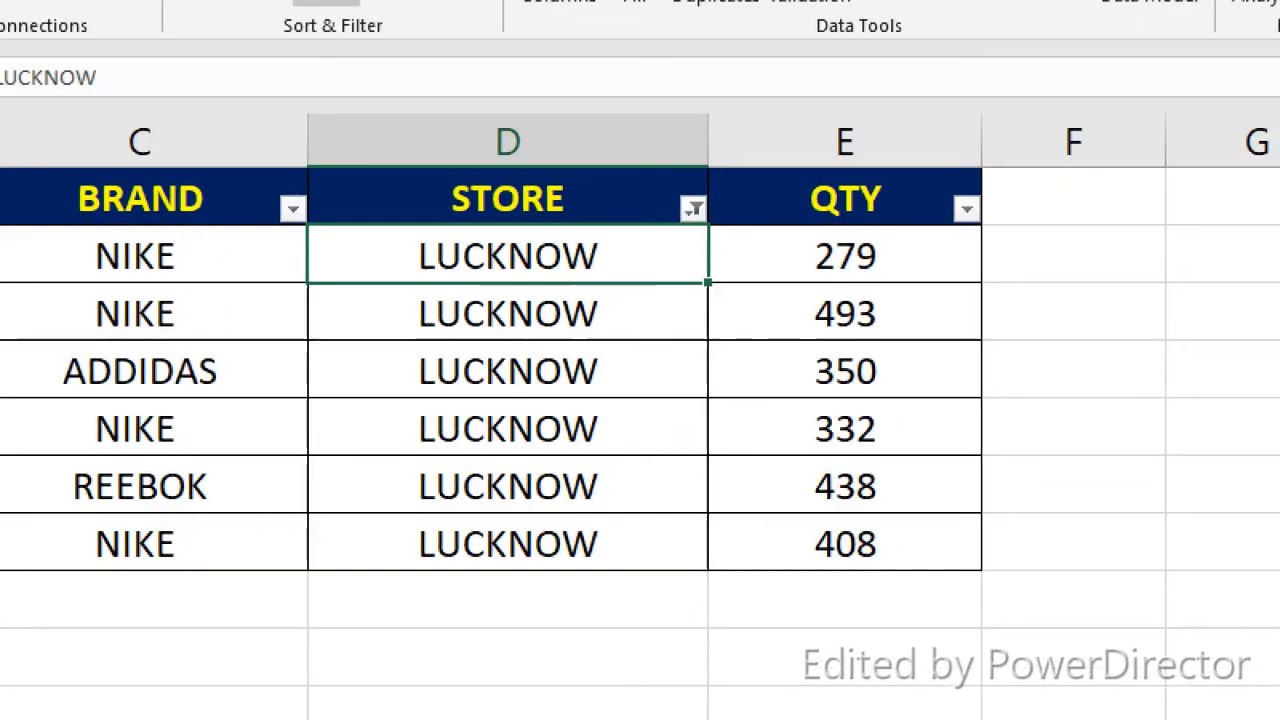
# Extend the STORE filter to include MORADABAD as well as LUCKNOW, and clear the filter from the column
pyautogui.click(693, 209)
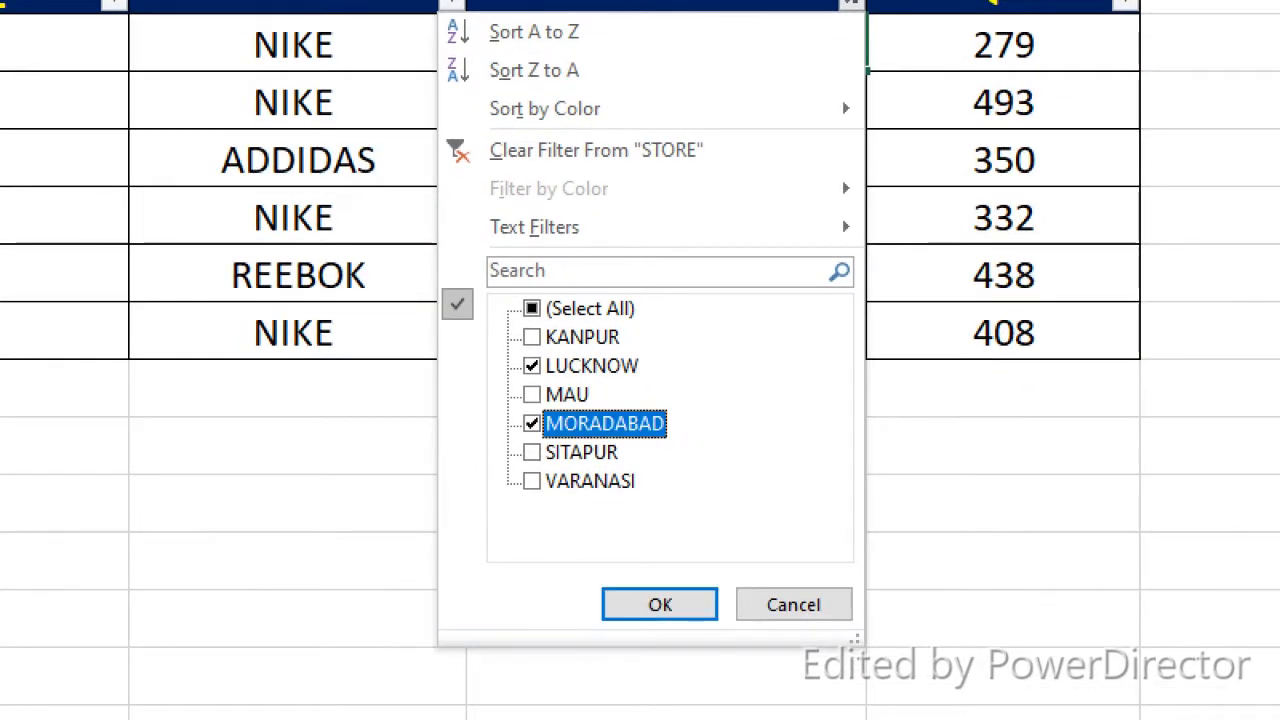
pyautogui.click(660, 604)
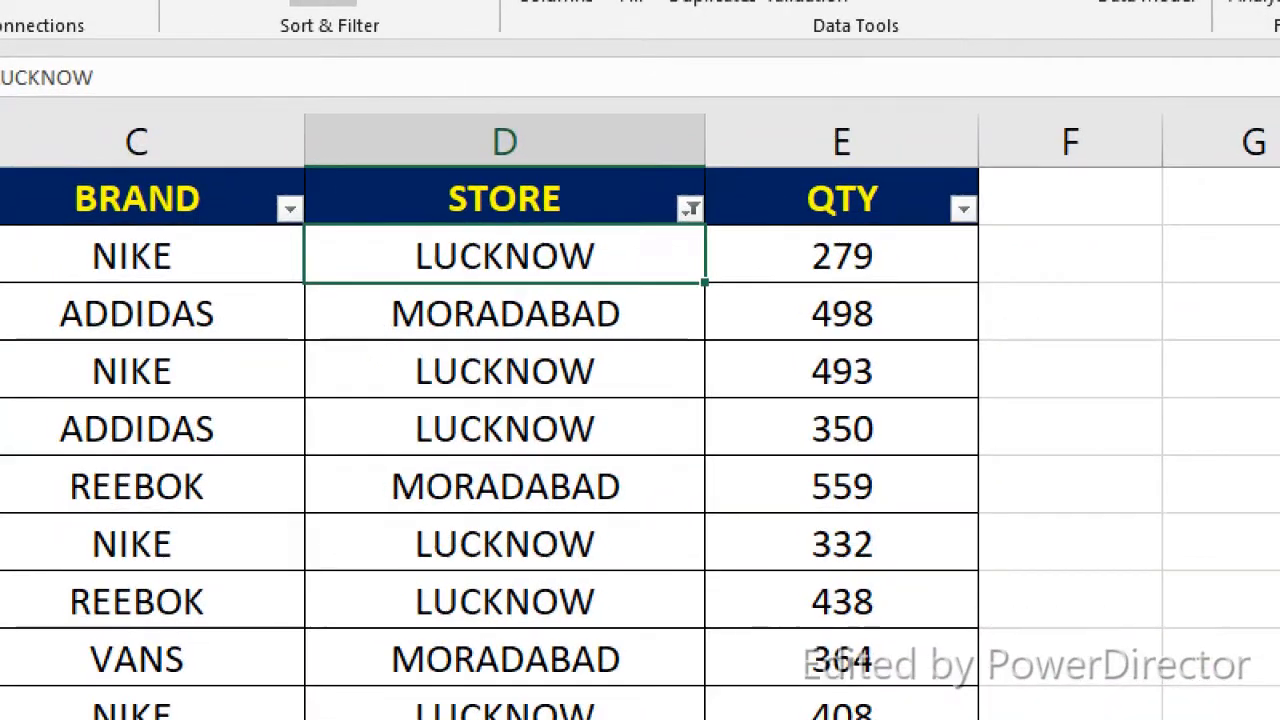
pyautogui.click(690, 209)
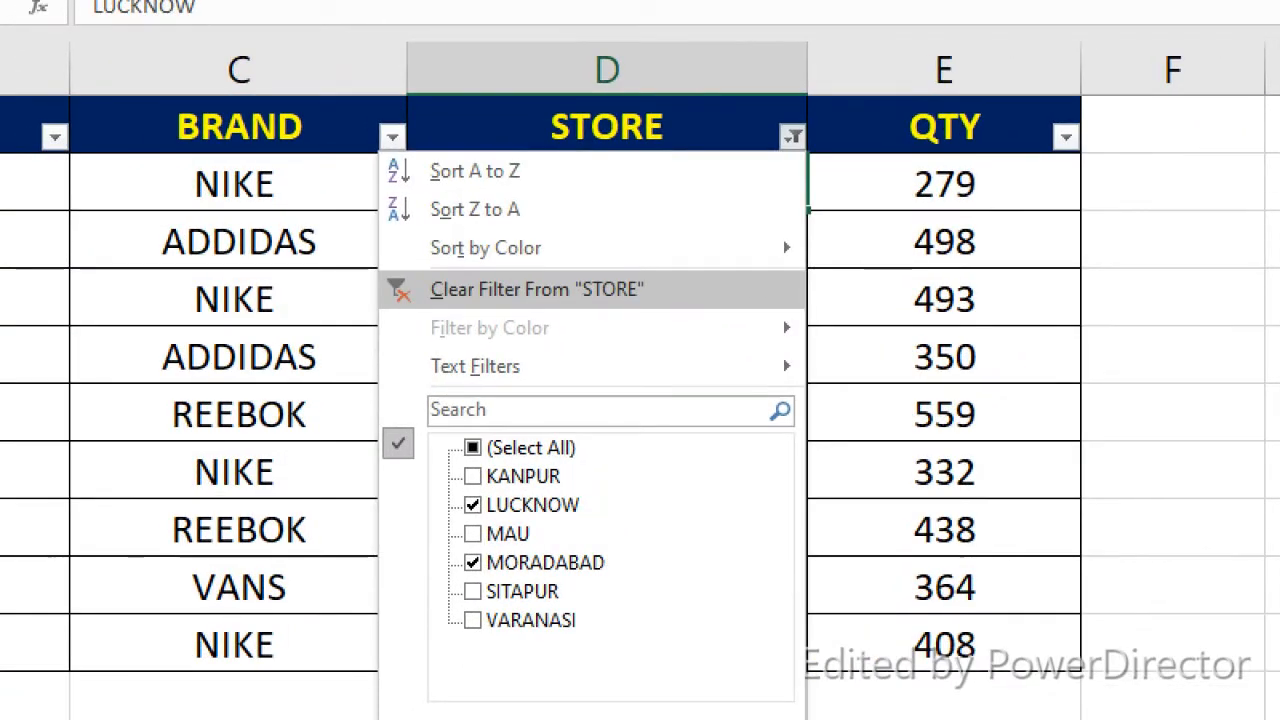
pyautogui.click(537, 289)
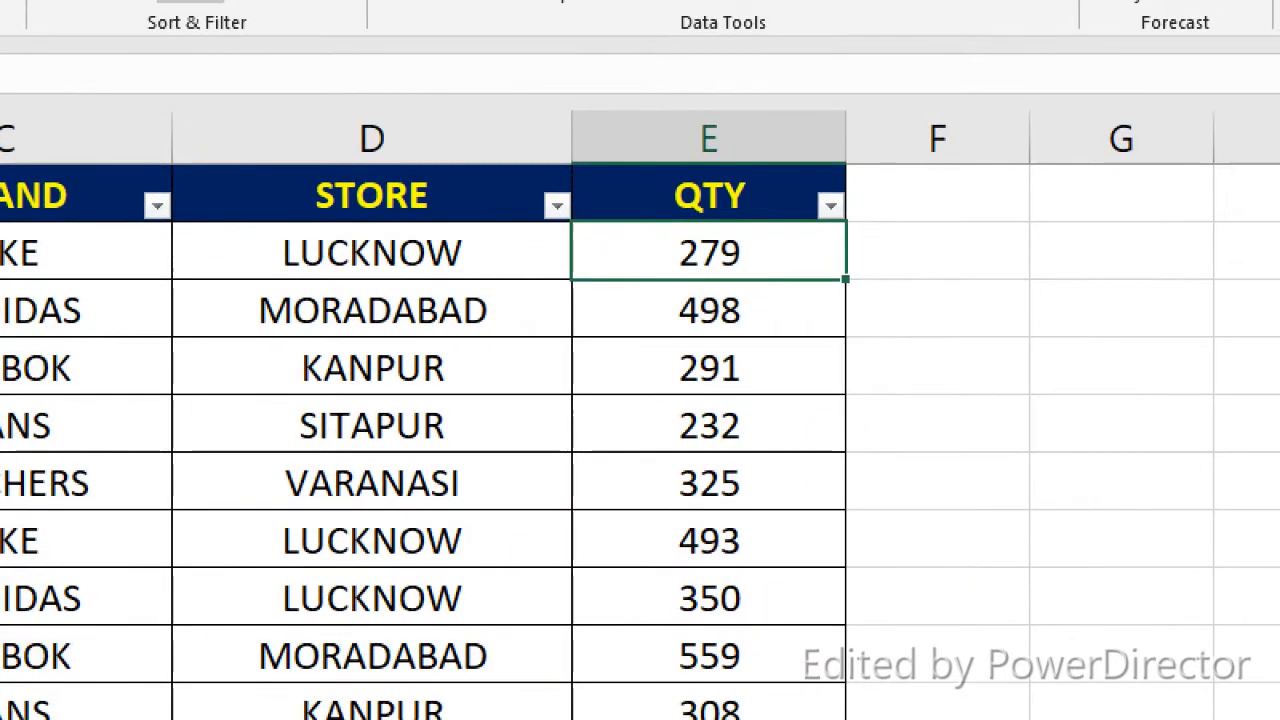
# Filter the QTY column to the values 232 and 249, and clear the filter from the column
pyautogui.click(831, 206)
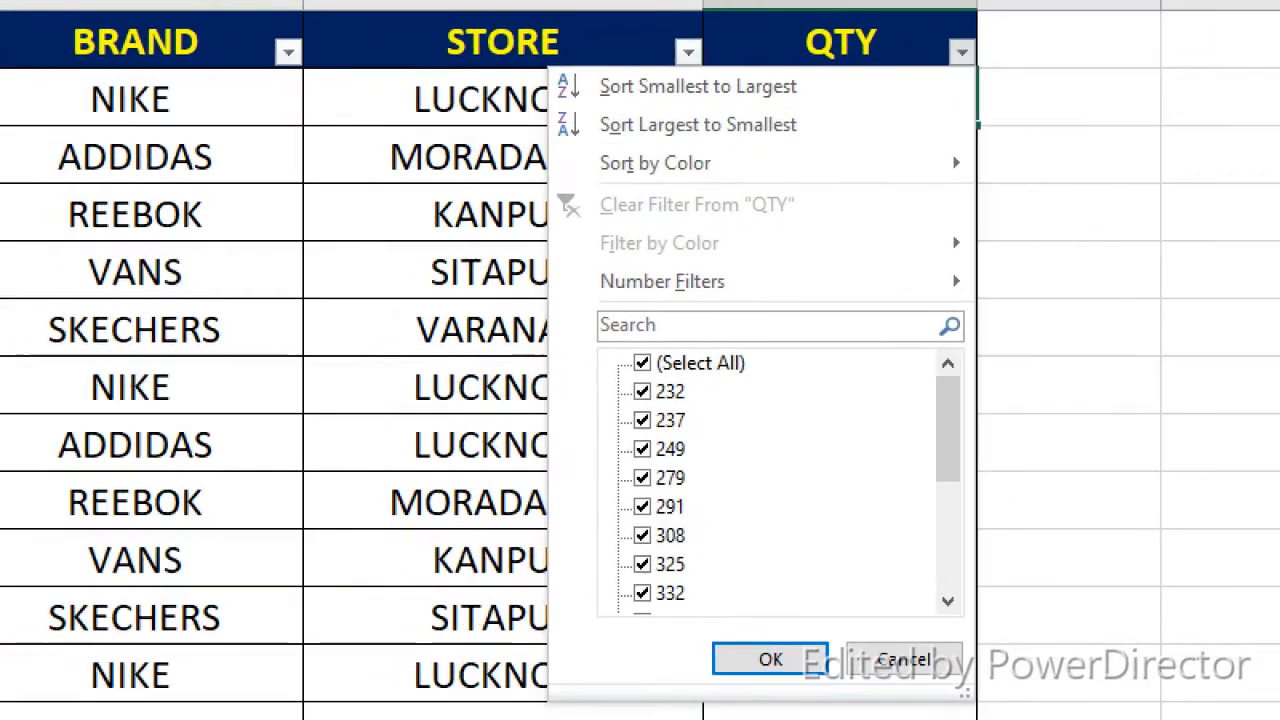
pyautogui.click(724, 354)
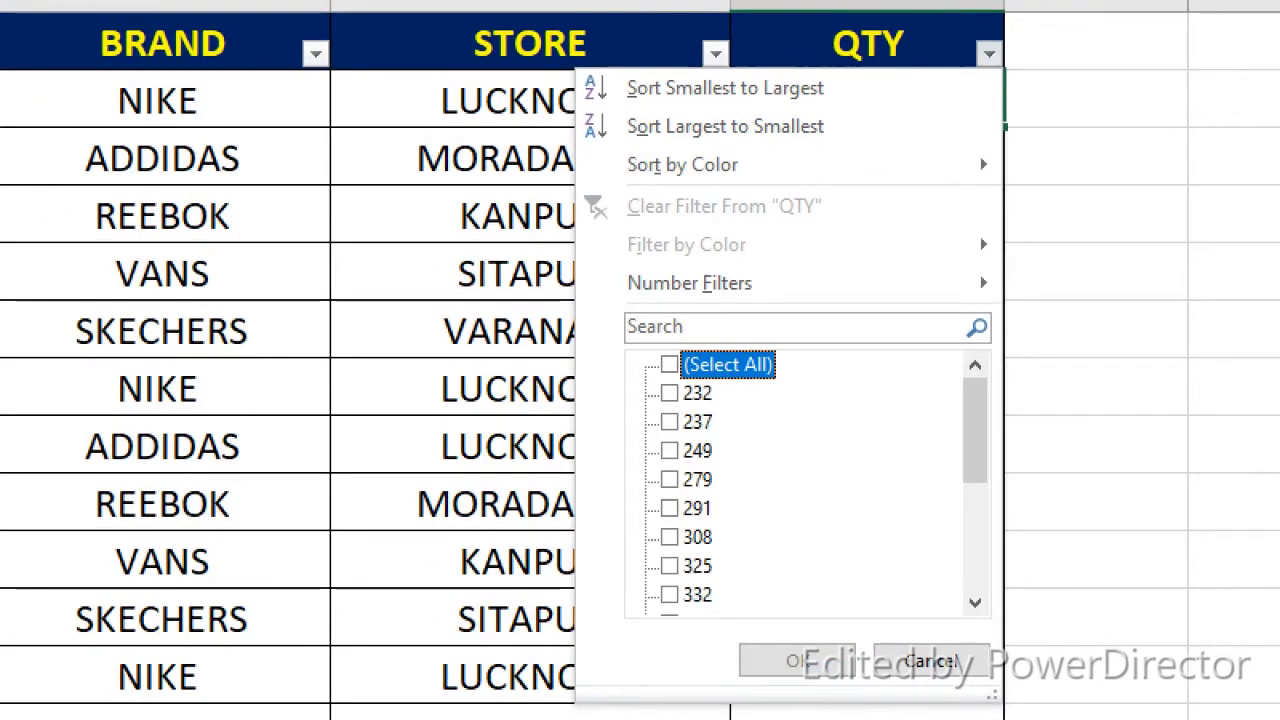
pyautogui.click(673, 371)
pyautogui.click(670, 436)
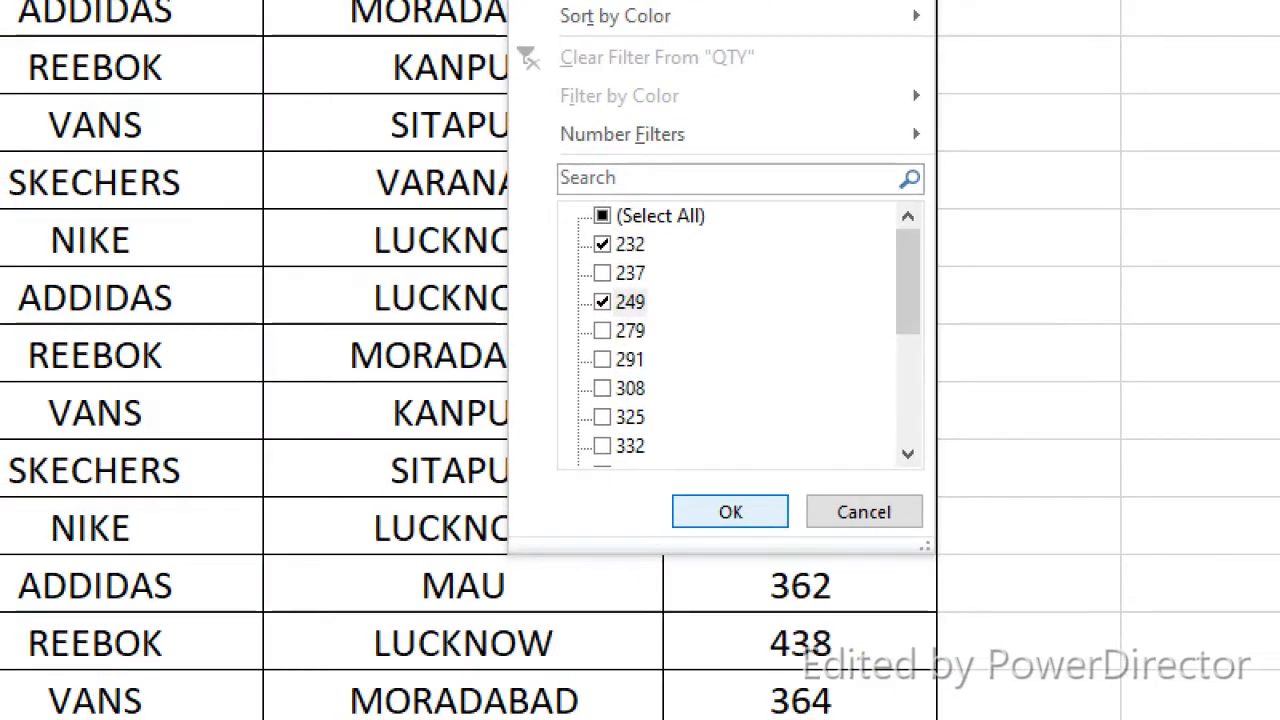
pyautogui.click(801, 617)
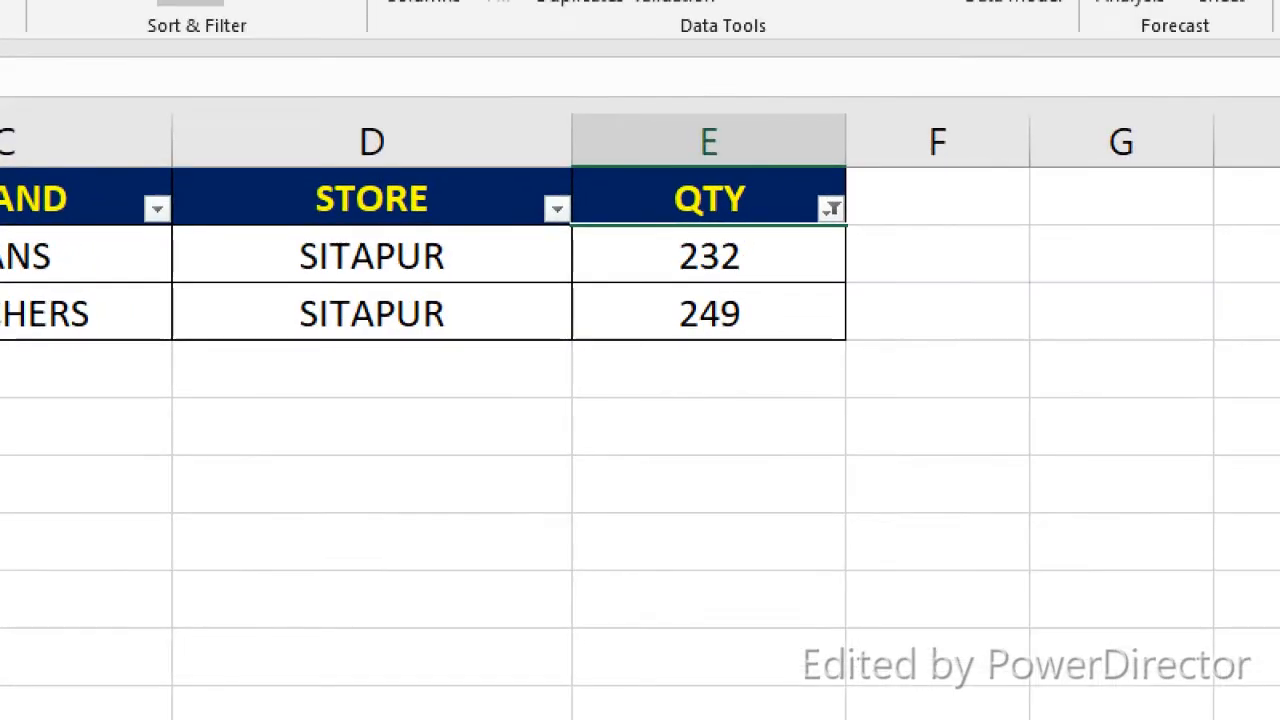
pyautogui.click(892, 172)
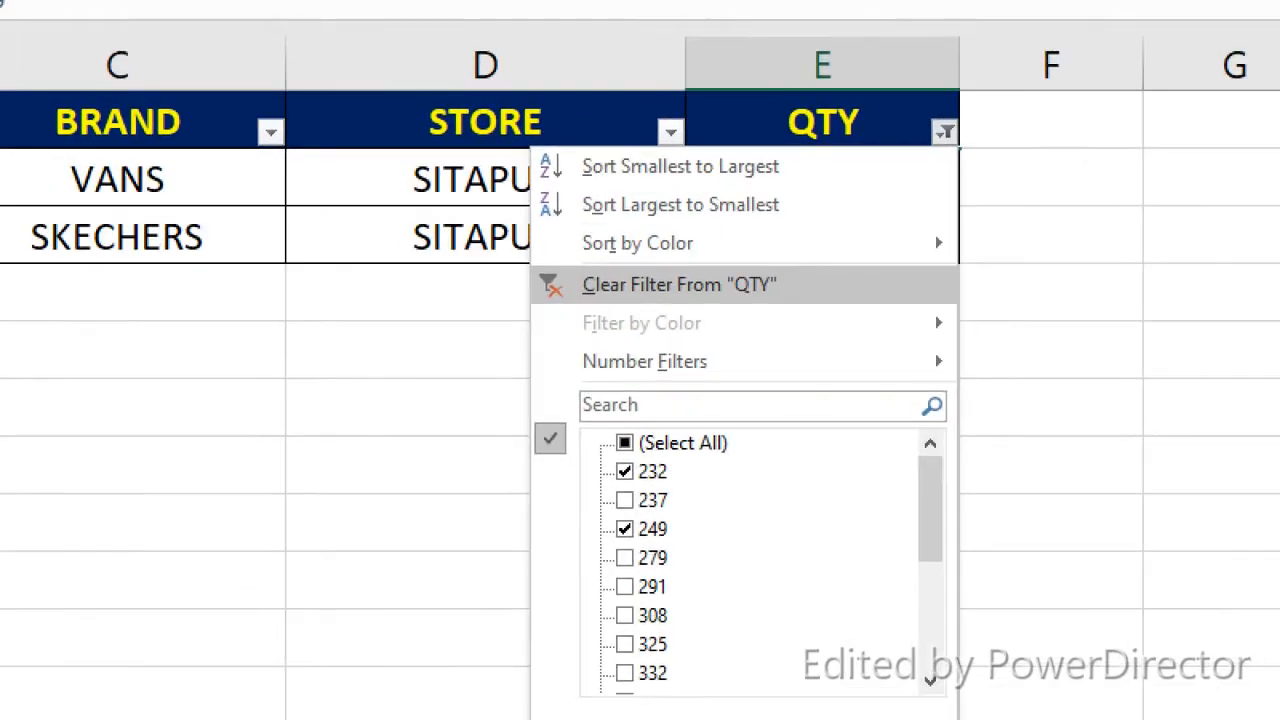
pyautogui.click(680, 285)
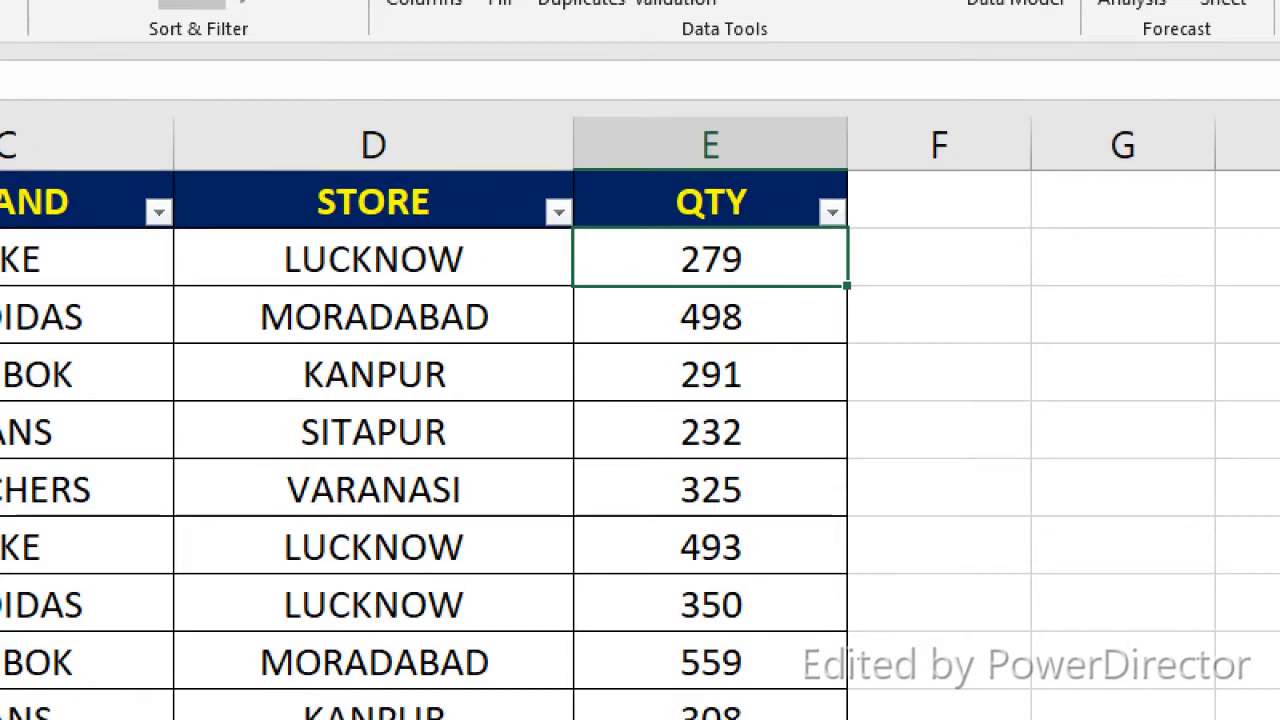
# Apply a number filter to the QTY column for values equal to 279, and clear it again
pyautogui.click(944, 132)
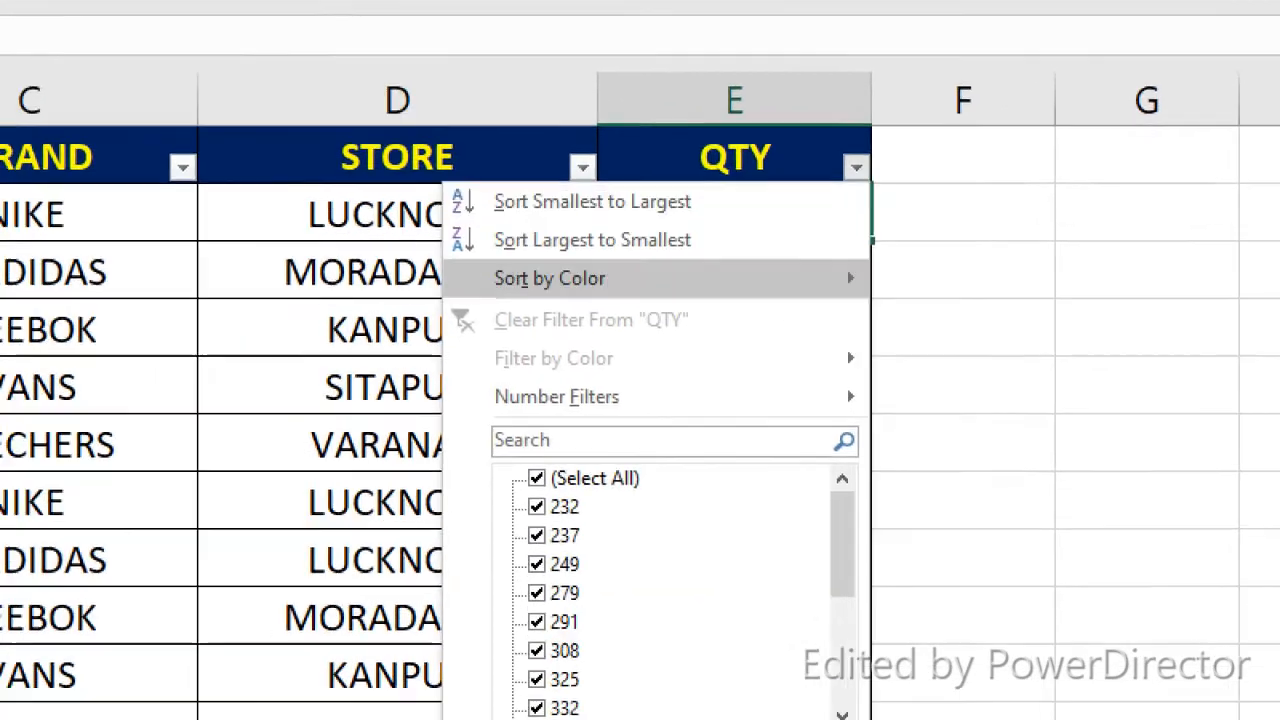
pyautogui.moveTo(640, 336)
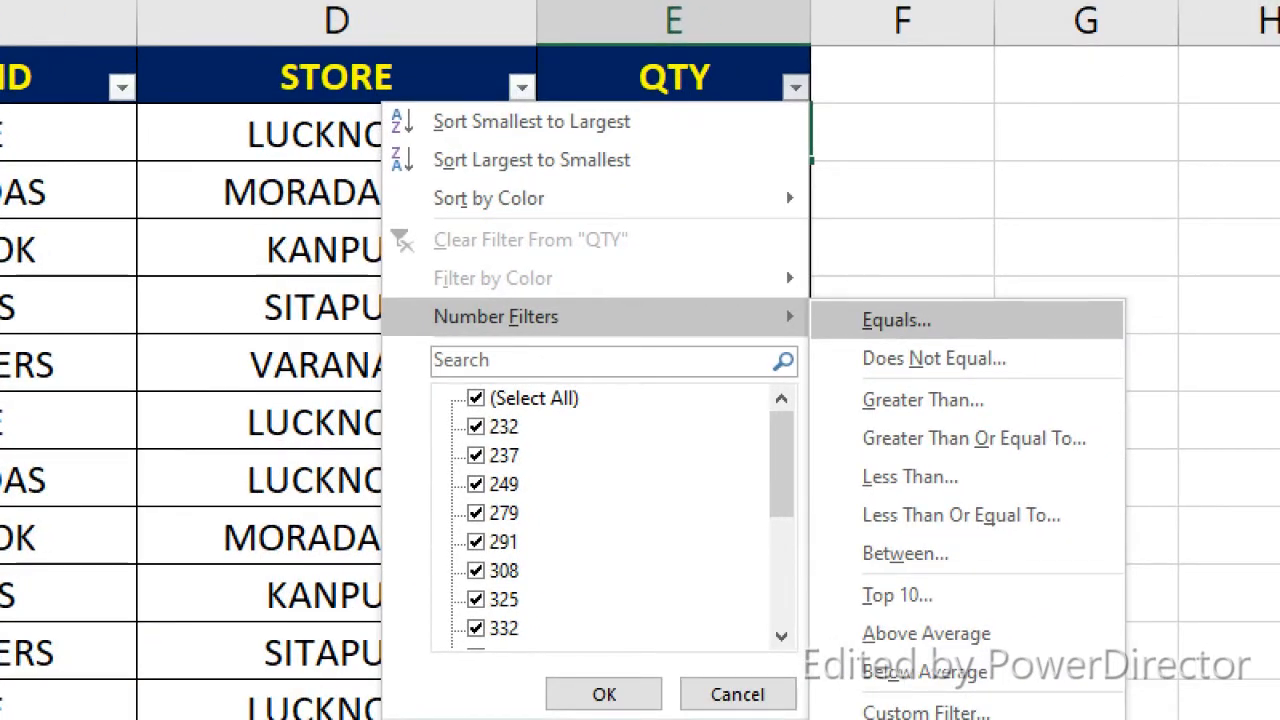
pyautogui.click(896, 320)
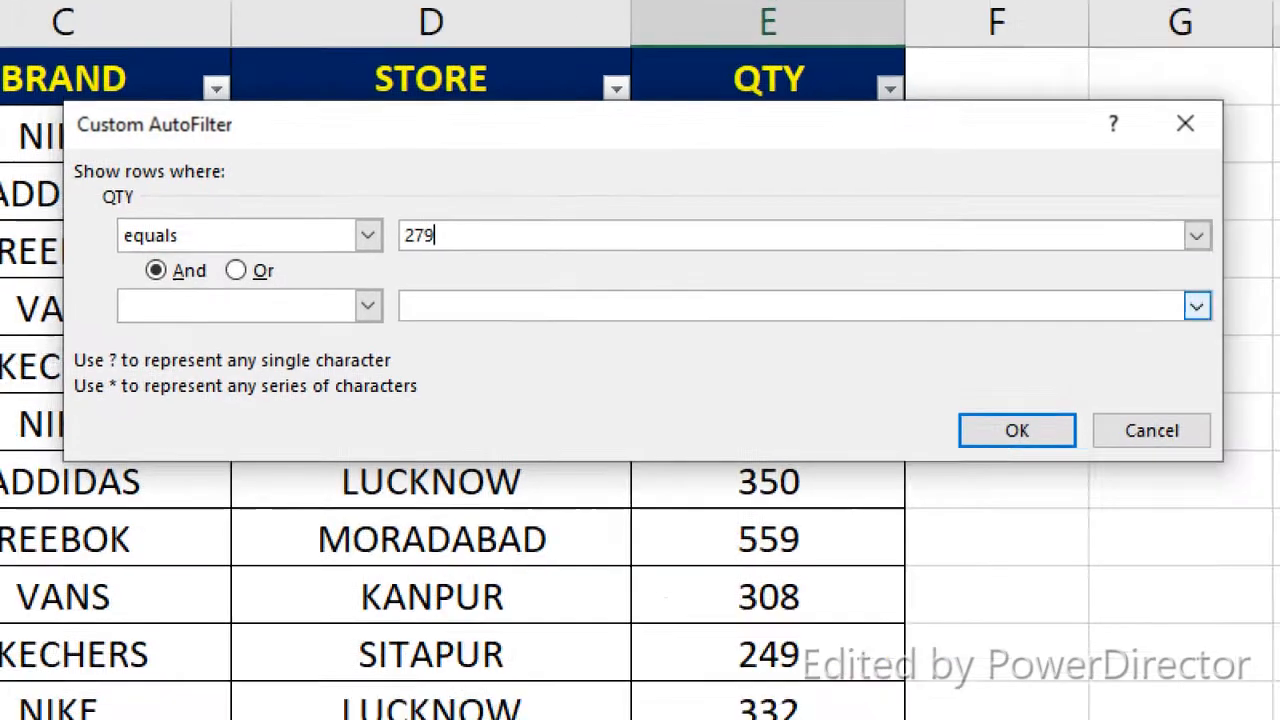
pyautogui.press('Return')
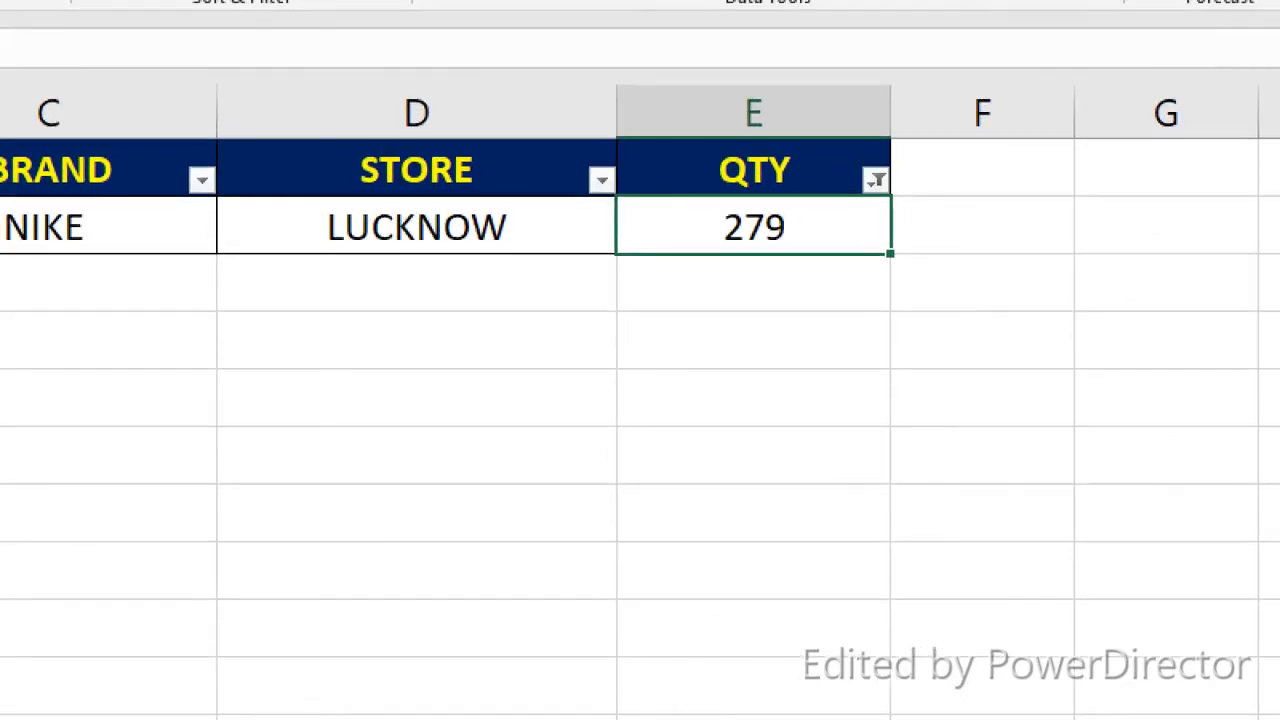
pyautogui.click(876, 179)
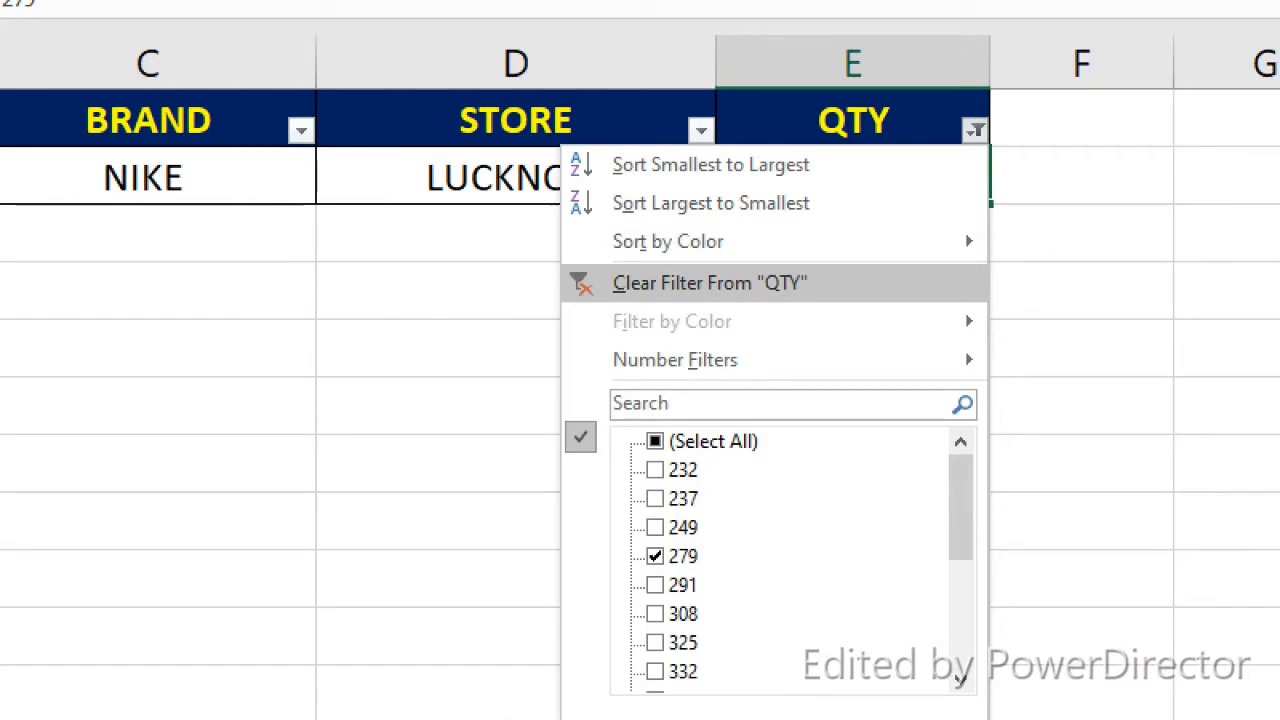
pyautogui.click(710, 283)
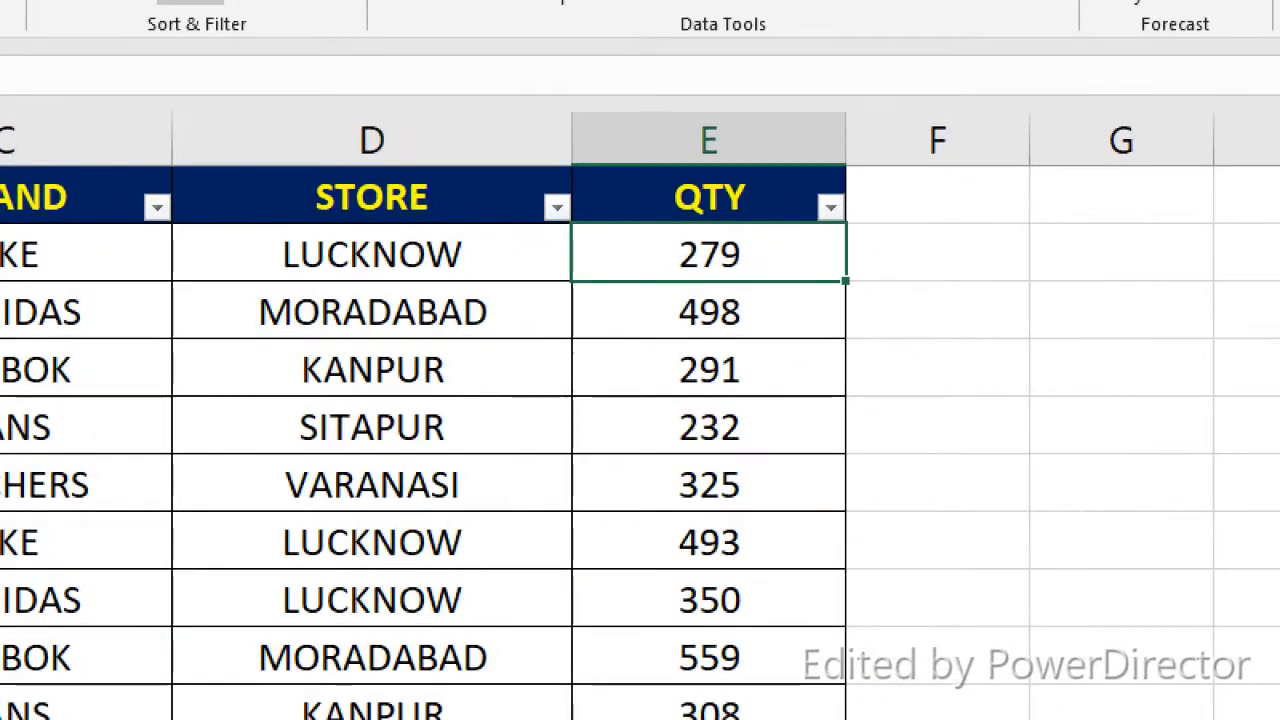
# Apply a number filter to the QTY column for values that do not equal 279, and clear it again
pyautogui.click(975, 130)
pyautogui.moveTo(620, 409)
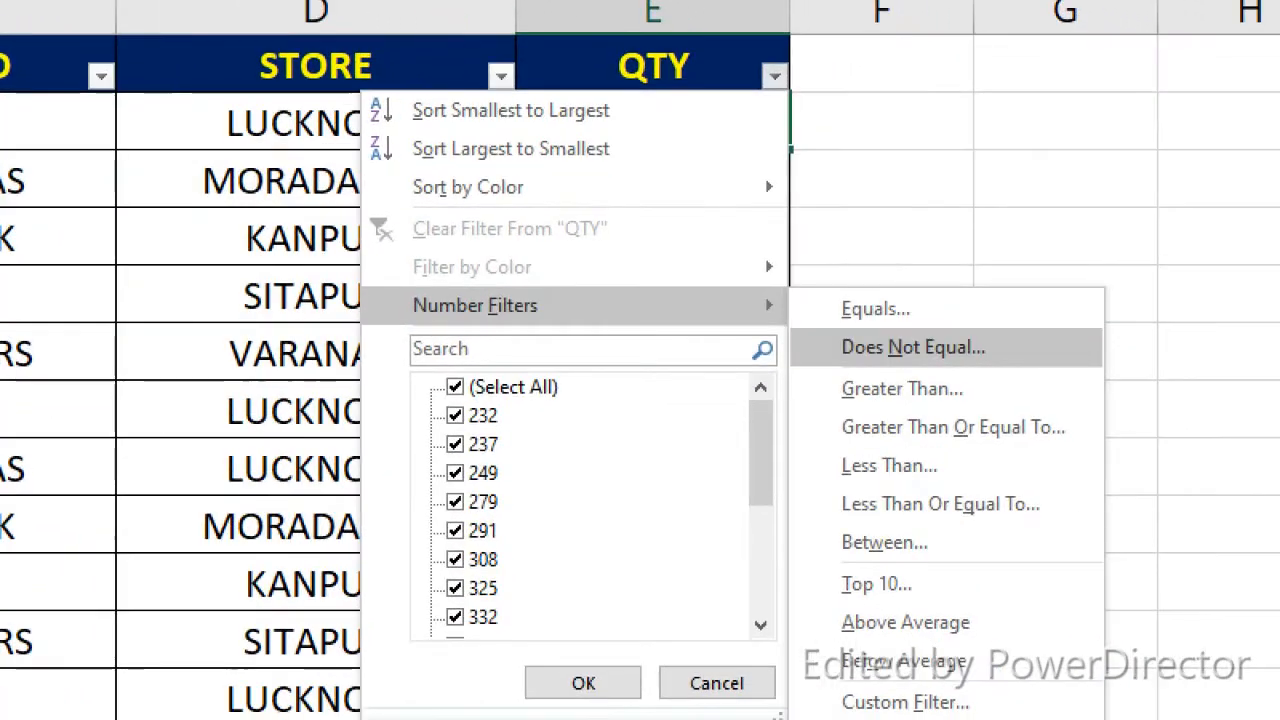
pyautogui.click(913, 347)
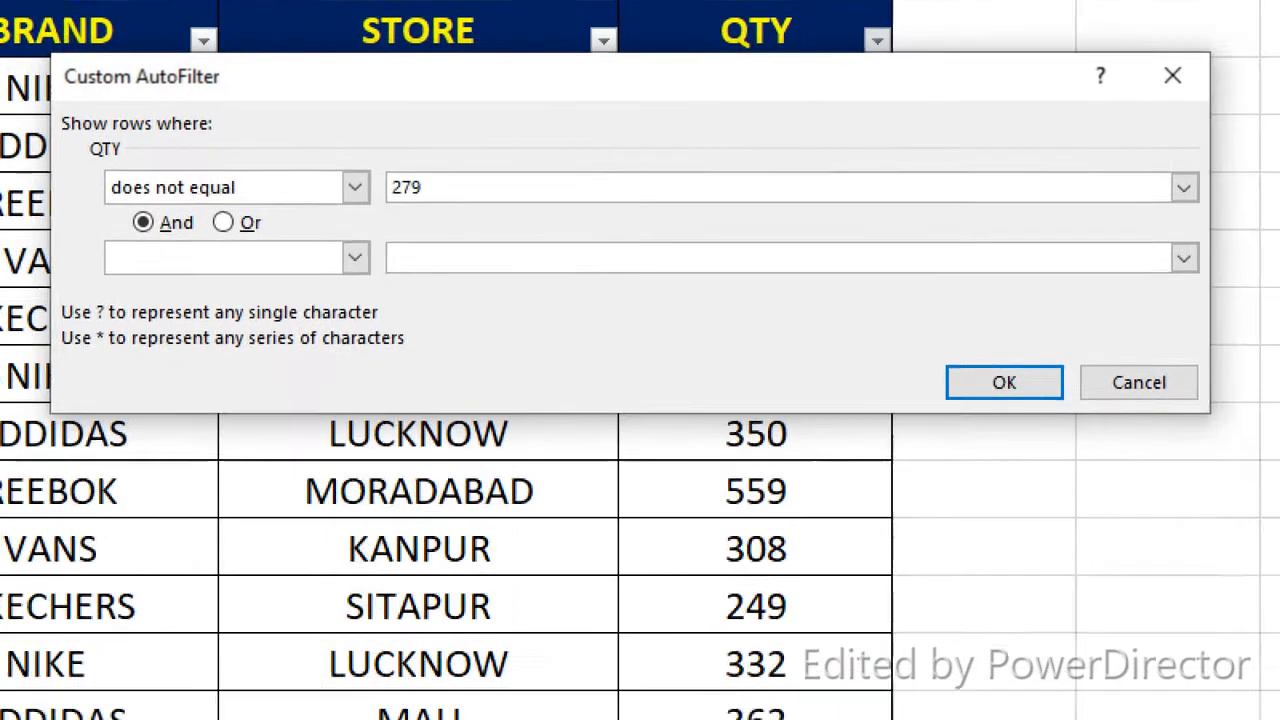
pyautogui.press('Return')
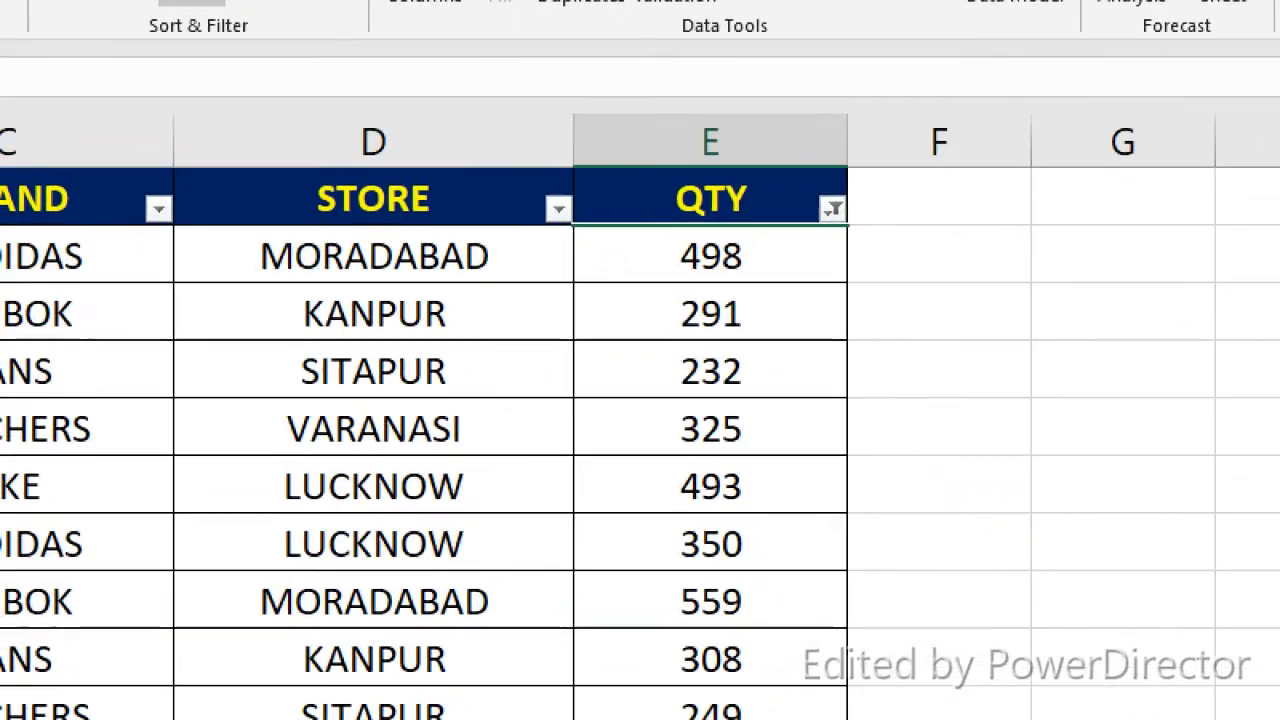
pyautogui.click(833, 208)
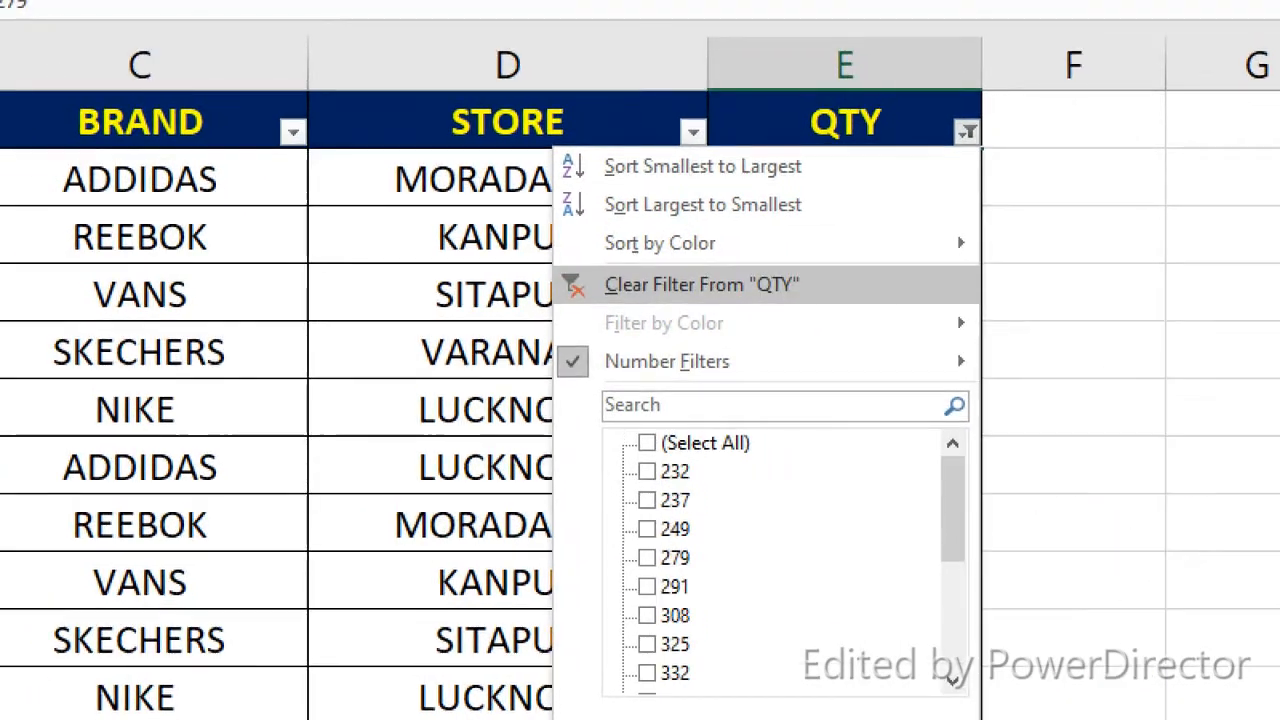
pyautogui.click(700, 284)
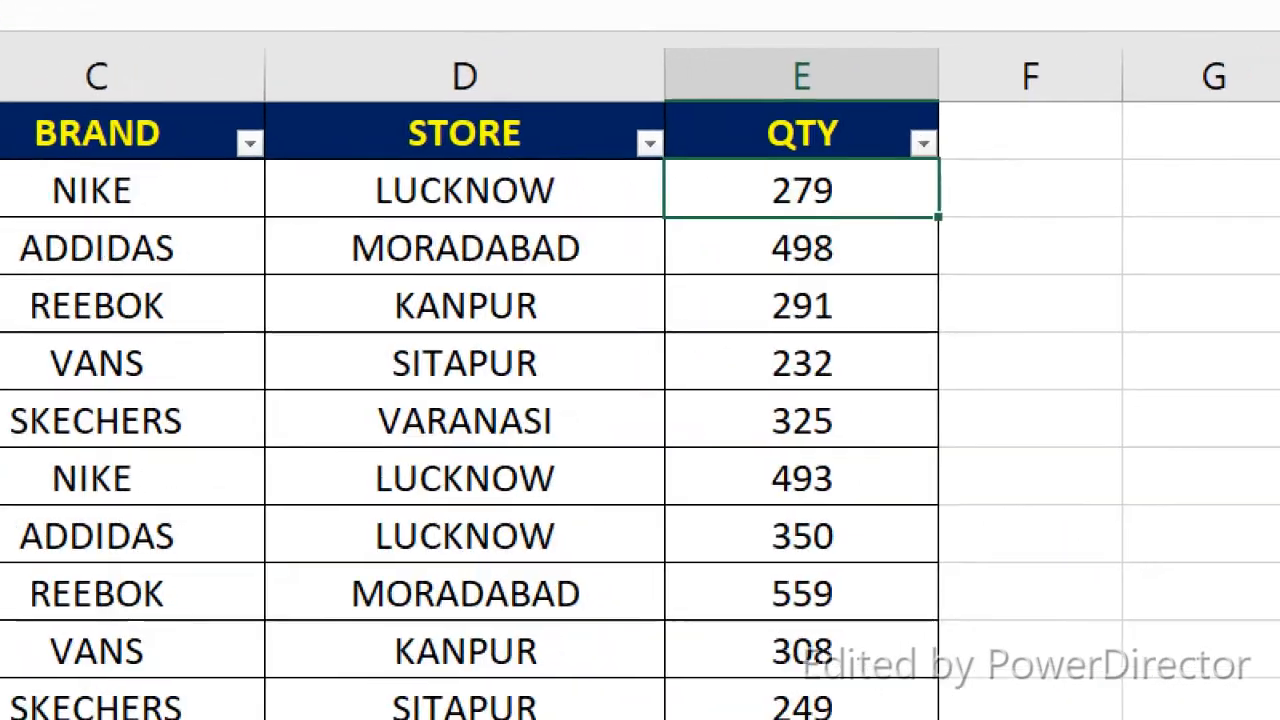
# Apply a number filter to the QTY column for values greater than 500, and clear it again
pyautogui.click(967, 131)
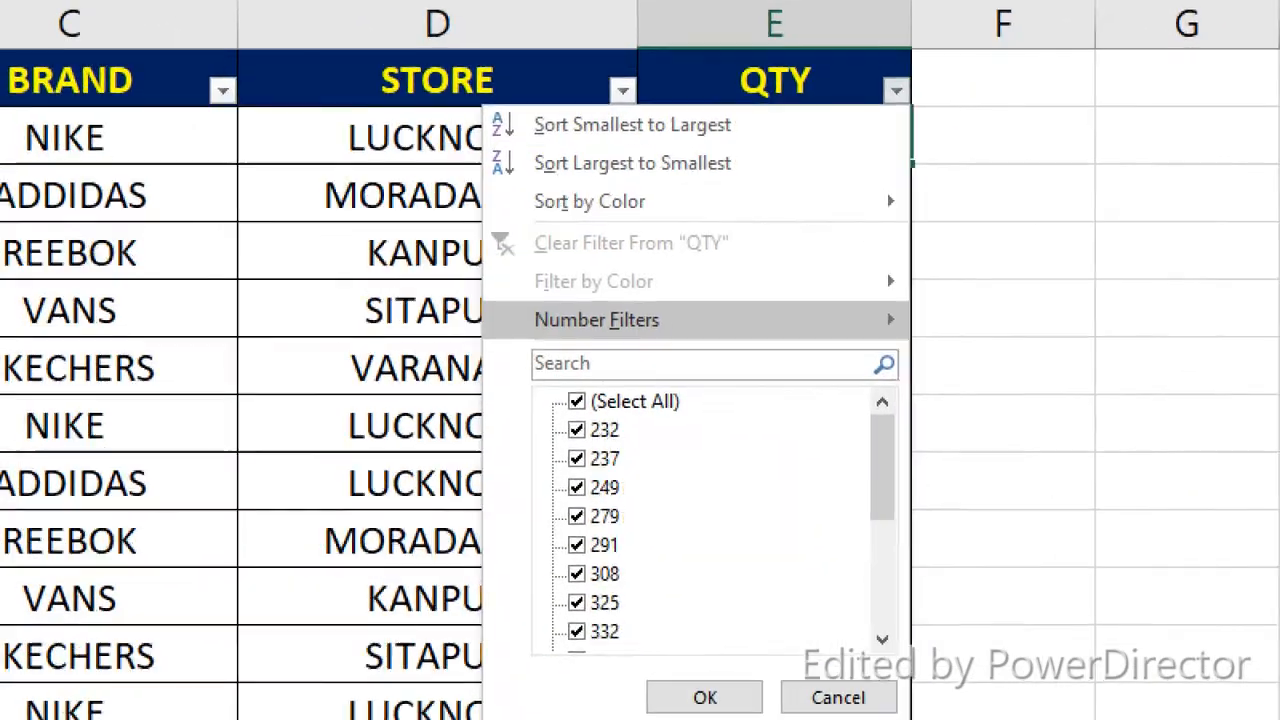
pyautogui.moveTo(700, 320)
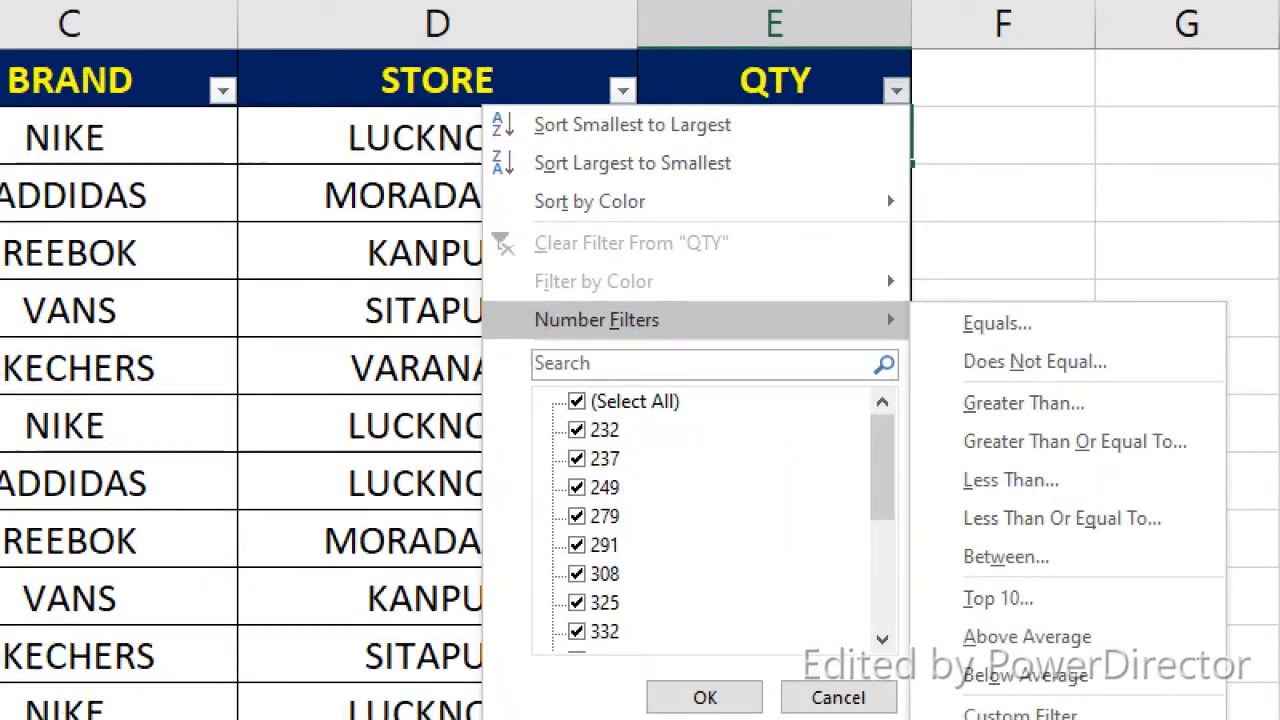
pyautogui.click(1023, 403)
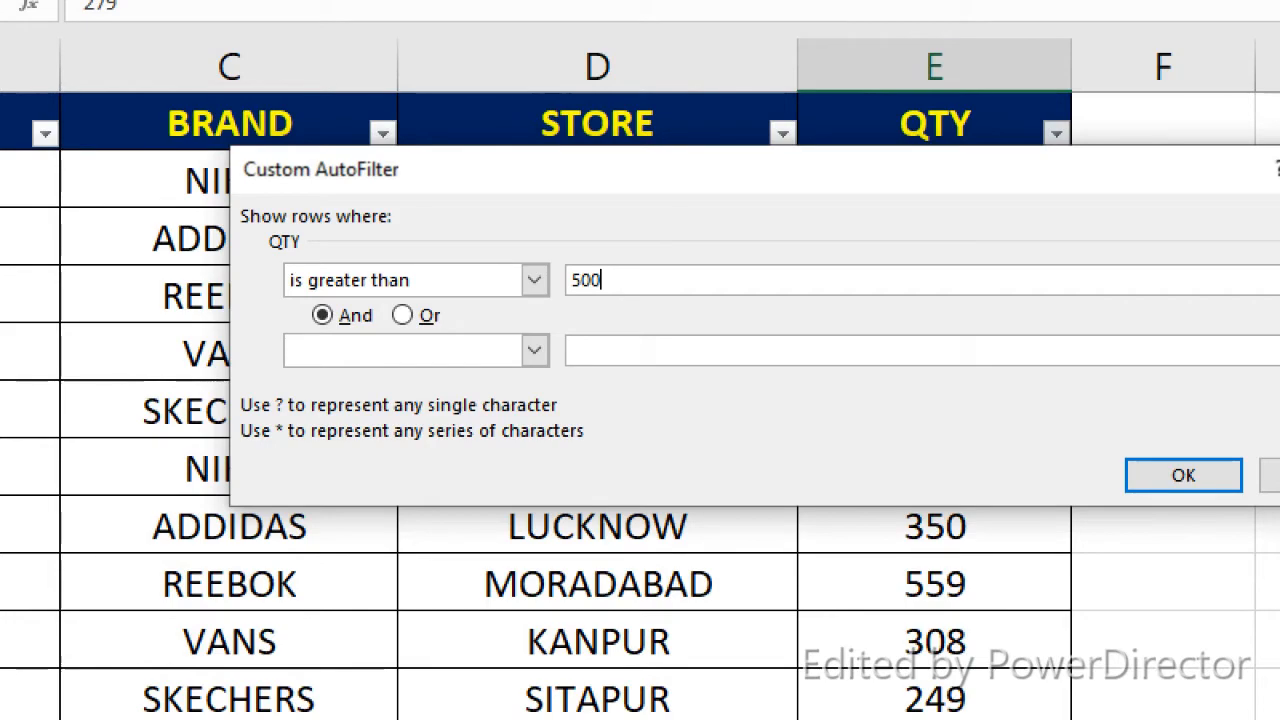
pyautogui.press('Return')
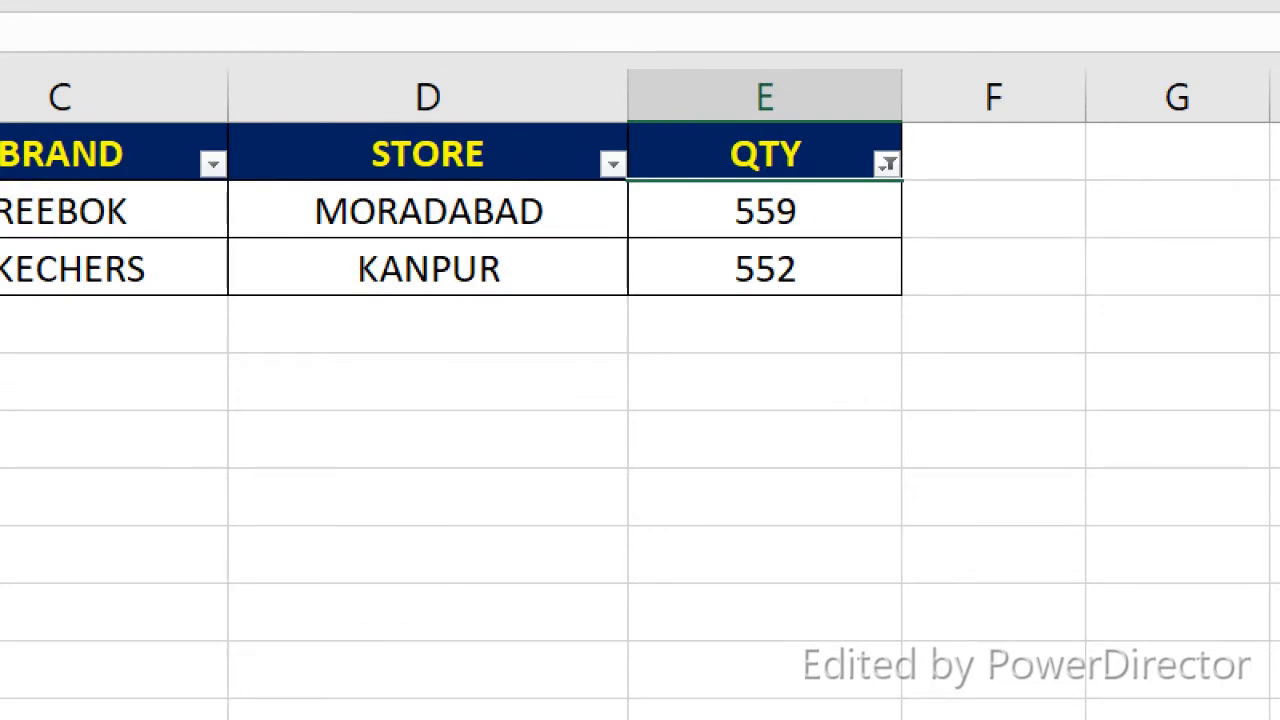
pyautogui.hotkey('alt', 'Down')
pyautogui.press('Down')
pyautogui.press('Down')
pyautogui.press('Down')
pyautogui.press('Down')
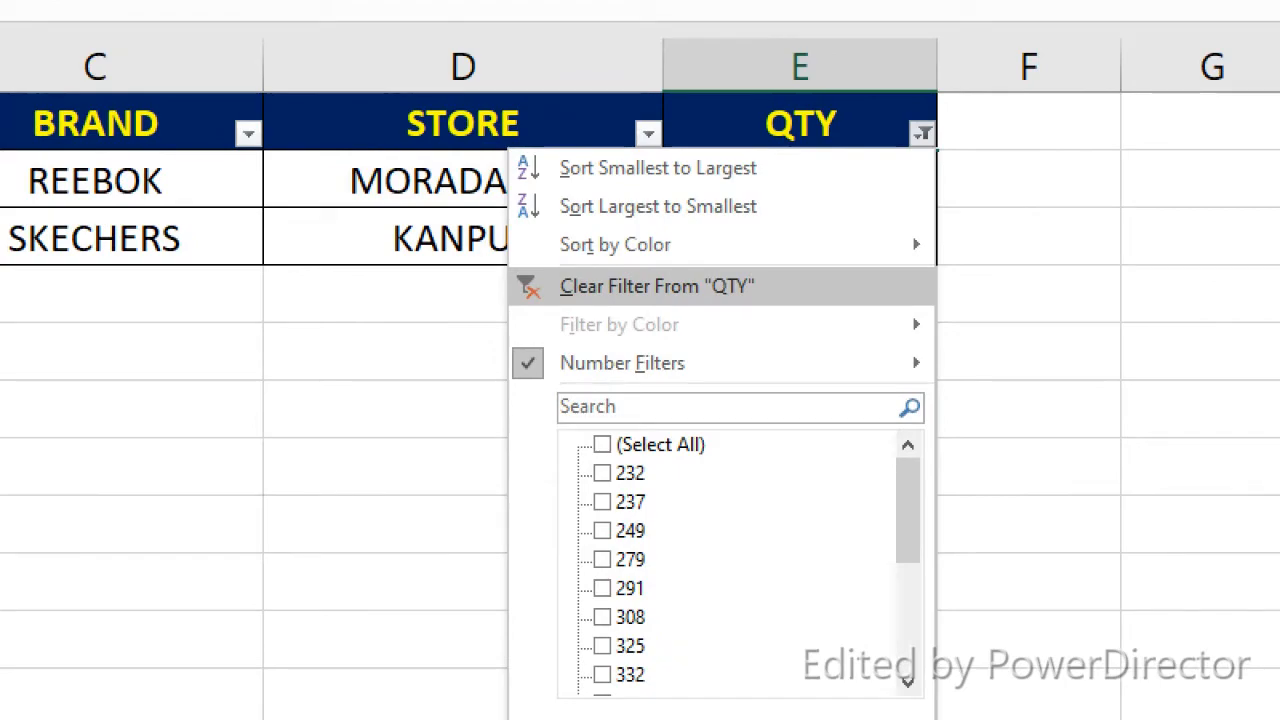
pyautogui.press('Return')
# Apply a number filter to the QTY column for values greater than or equal to 500, and clear it again
pyautogui.click(832, 212)
pyautogui.moveTo(640, 442)
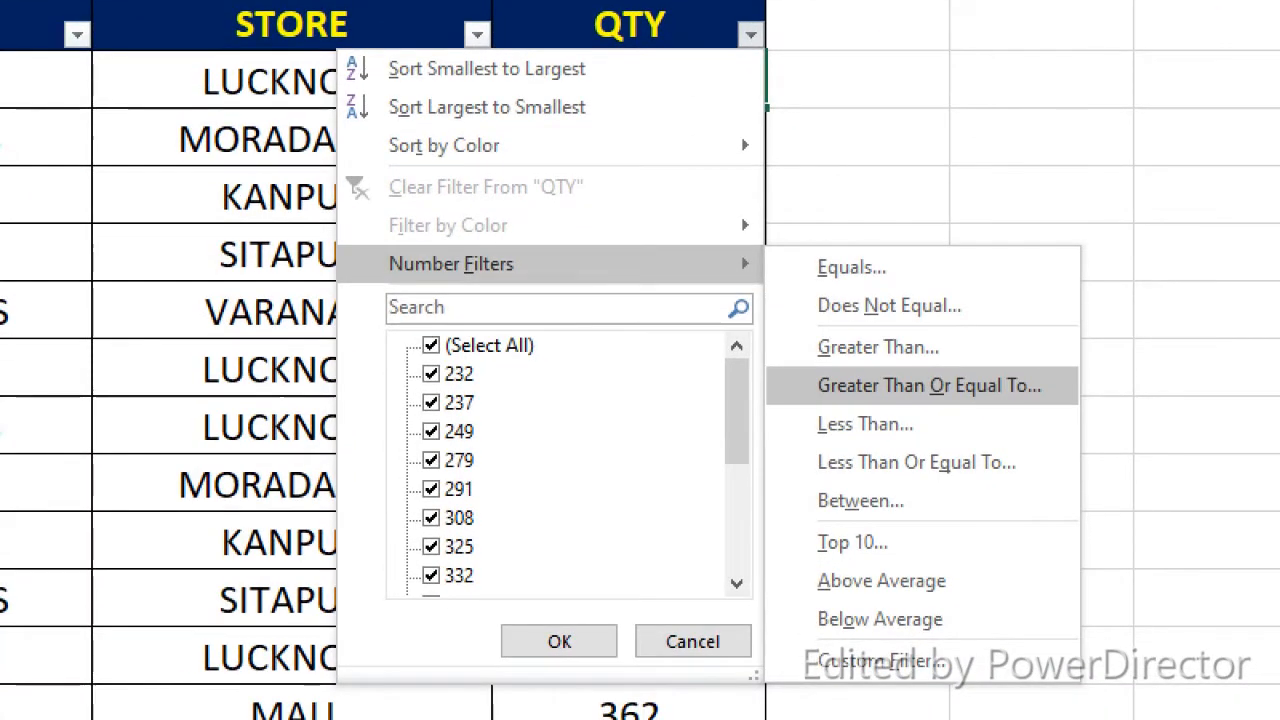
pyautogui.click(929, 385)
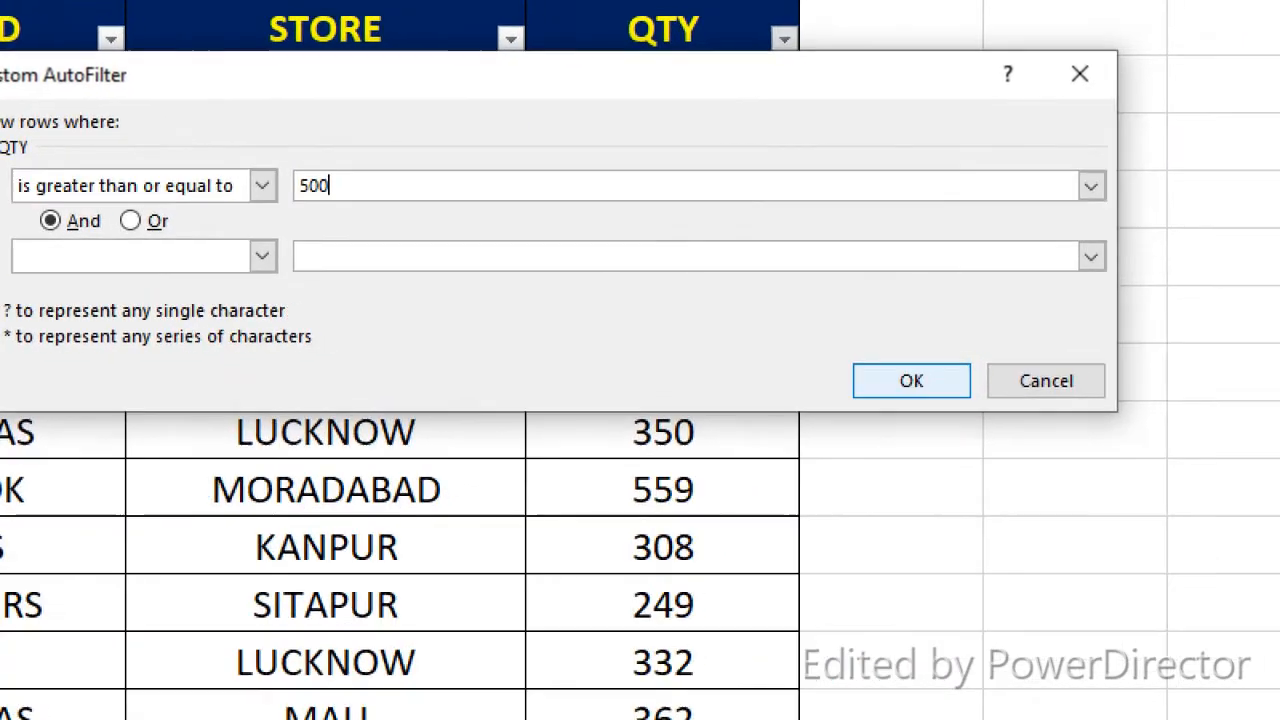
pyautogui.press('Return')
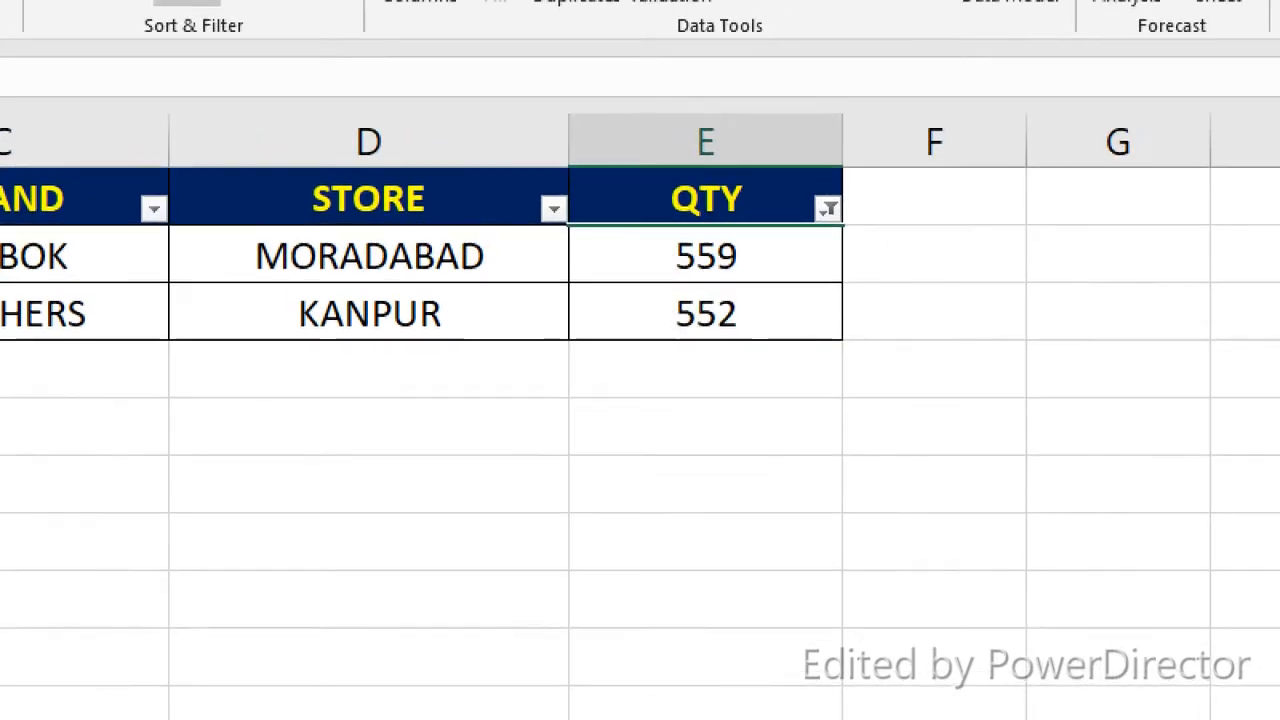
pyautogui.click(917, 151)
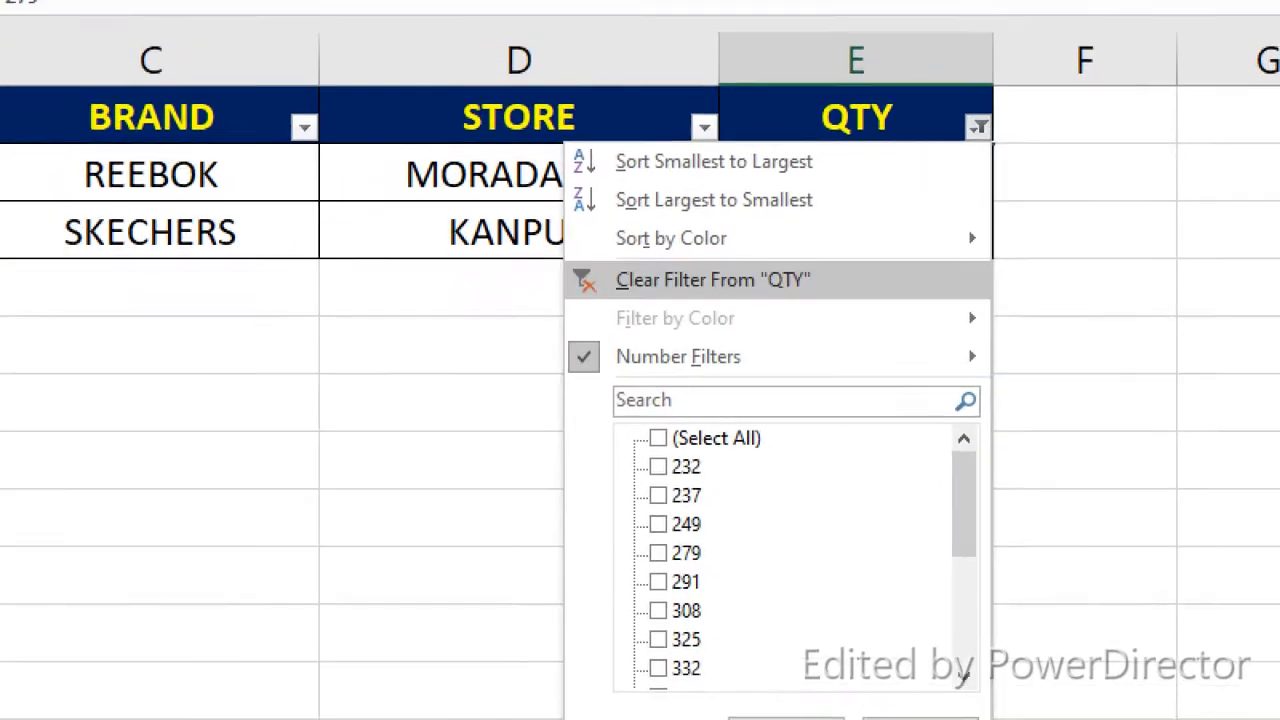
pyautogui.click(713, 280)
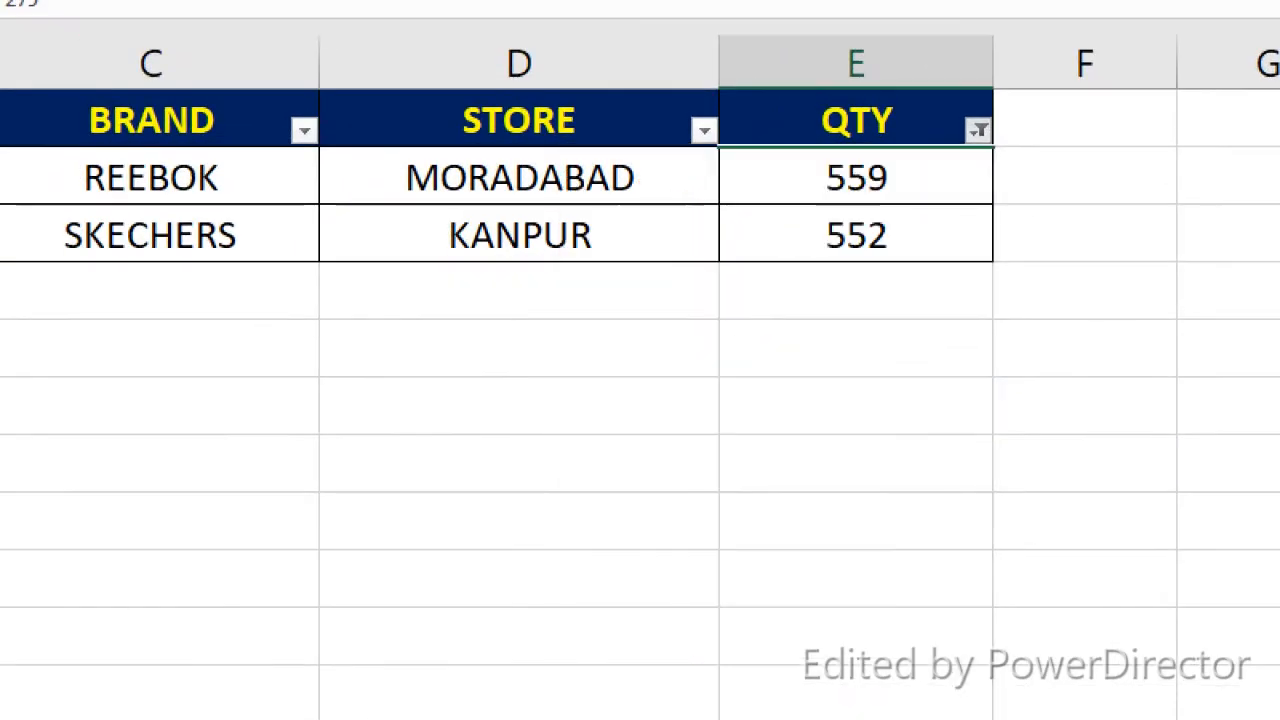
# Apply a number filter to the QTY column for values less than 350, and clear it again
pyautogui.click(978, 127)
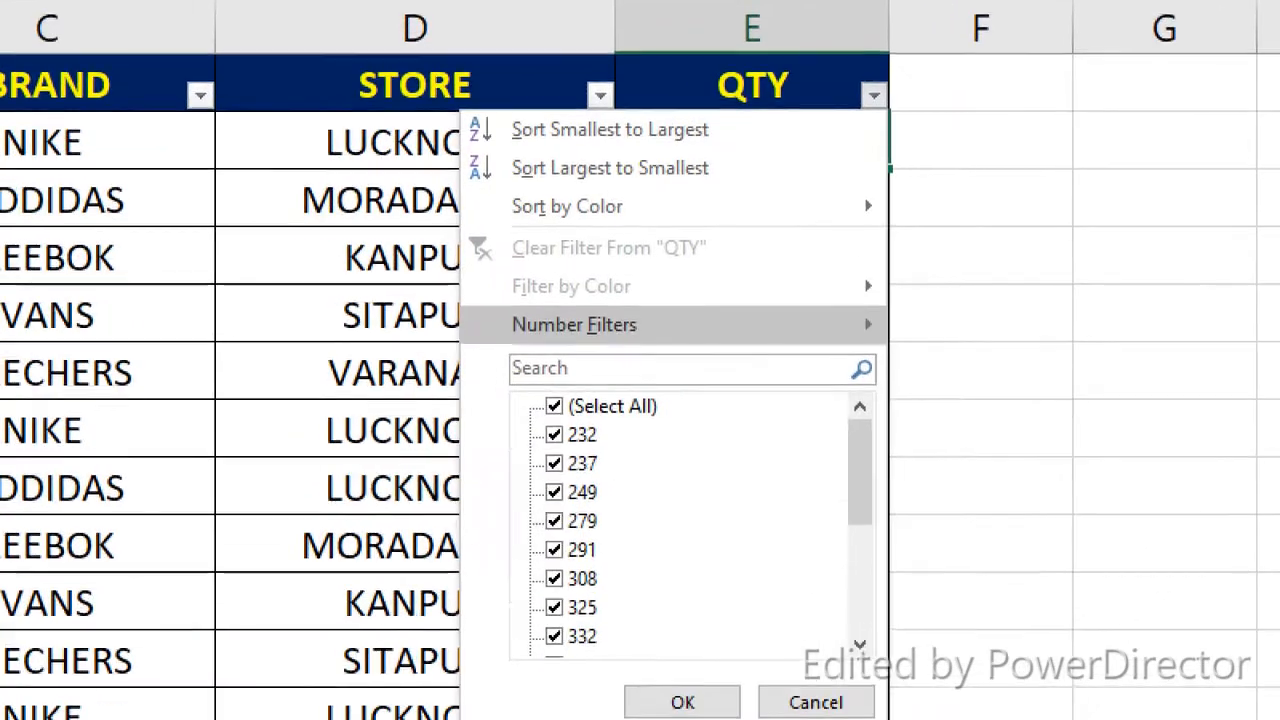
pyautogui.moveTo(650, 324)
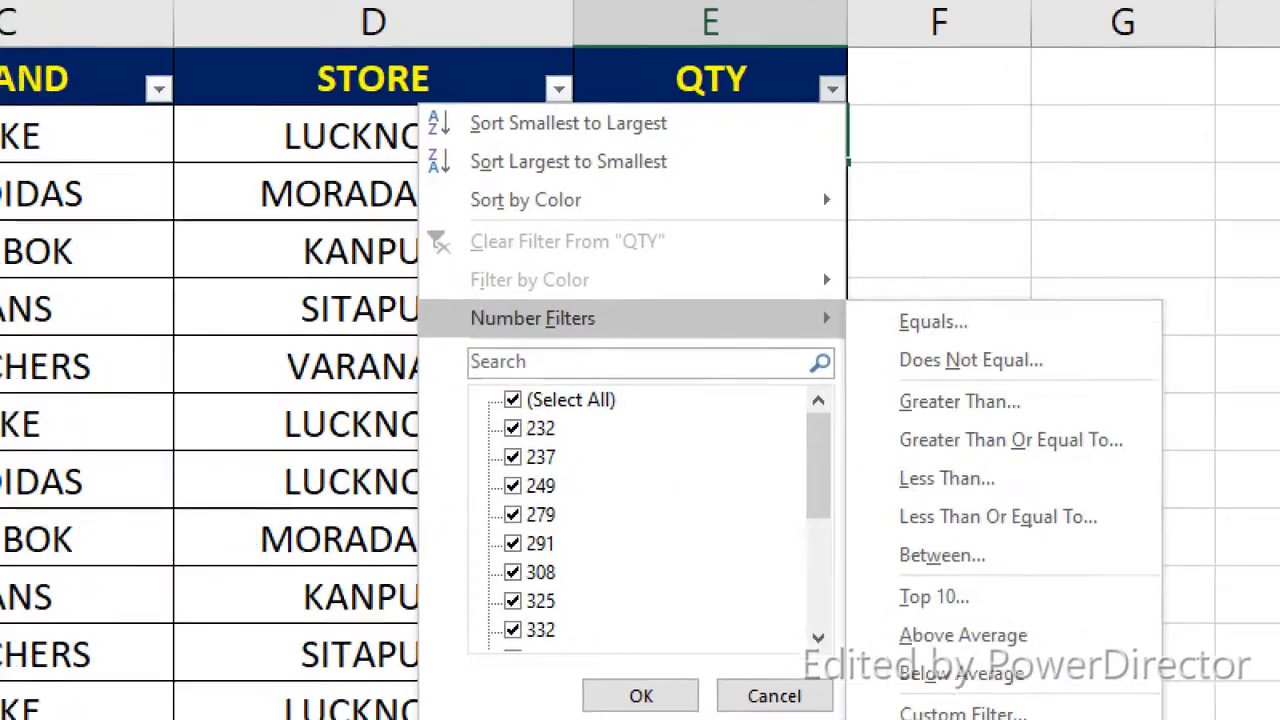
pyautogui.click(975, 486)
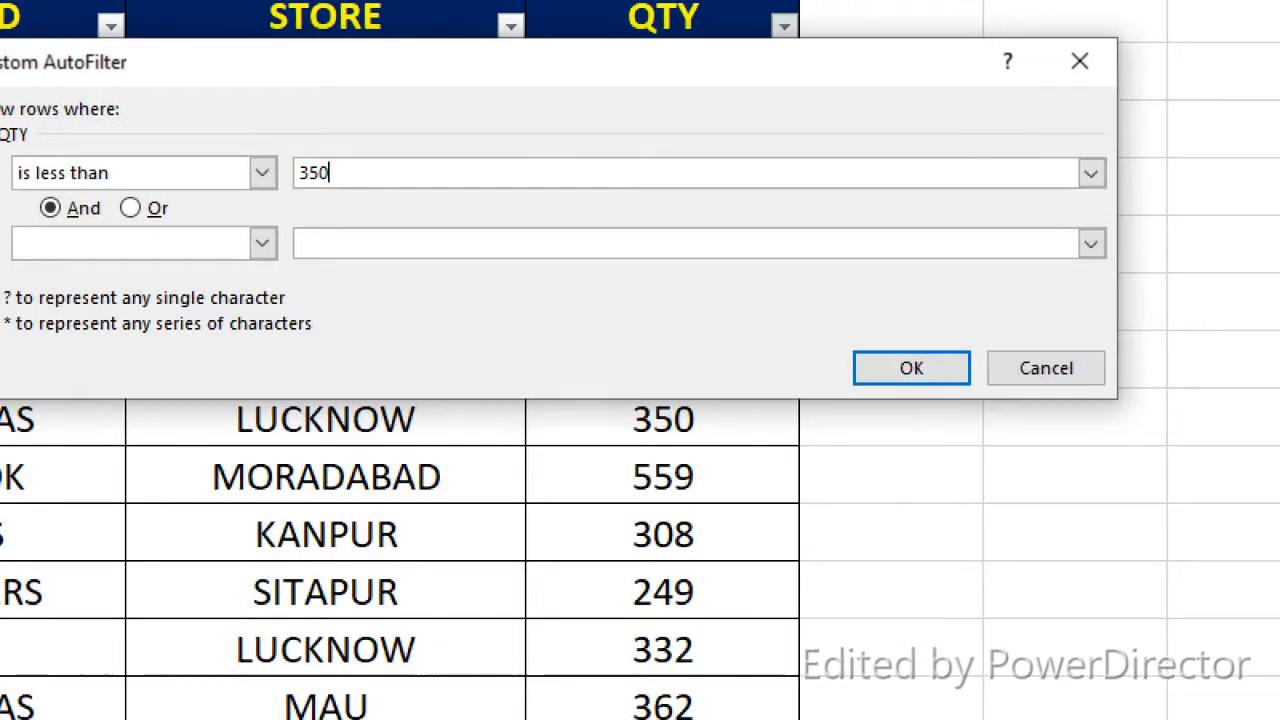
pyautogui.click(1194, 480)
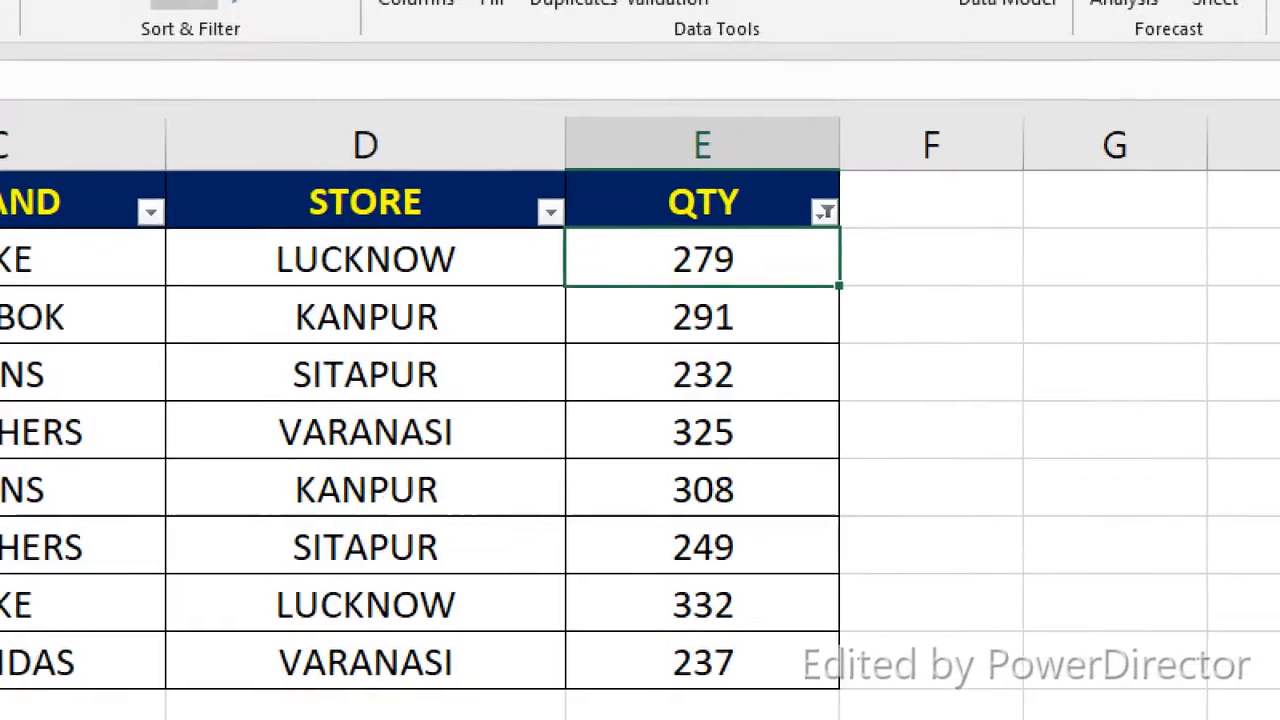
pyautogui.click(827, 211)
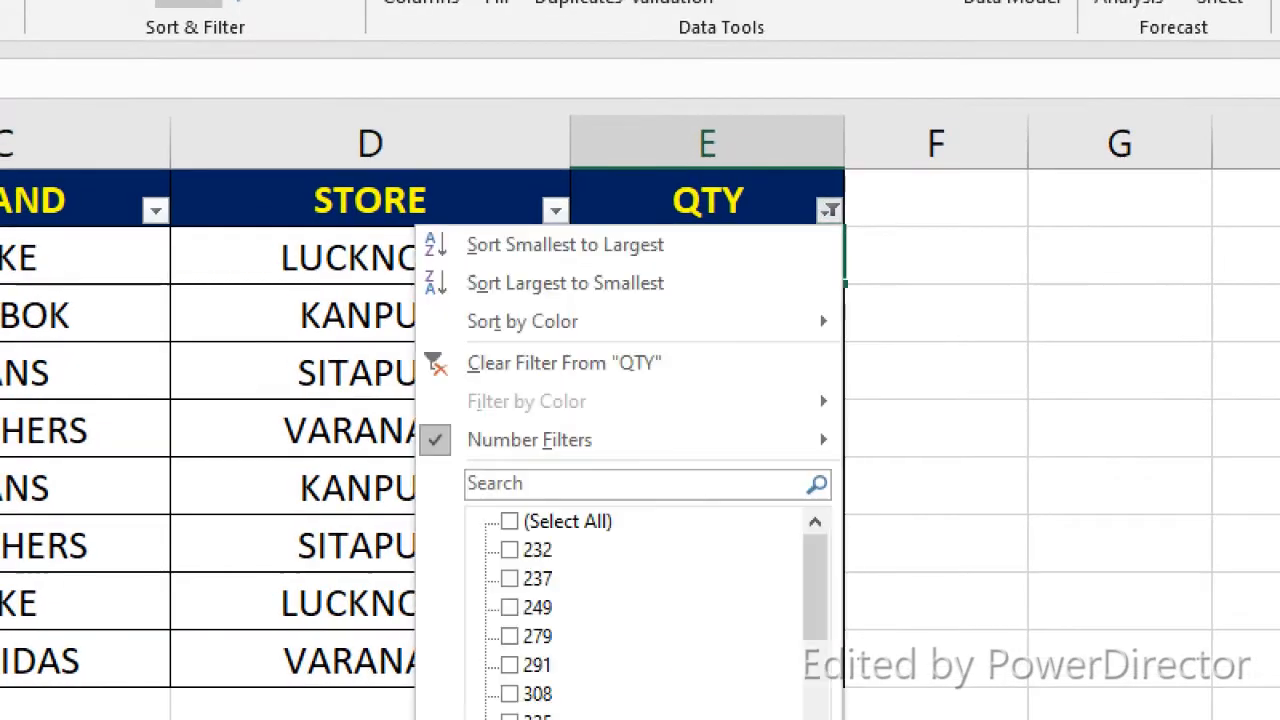
pyautogui.click(666, 286)
# Filter QTY with the Between filter set to at least 500 Or at most 552, and clear the filter from the column
pyautogui.click(932, 133)
pyautogui.moveTo(700, 332)
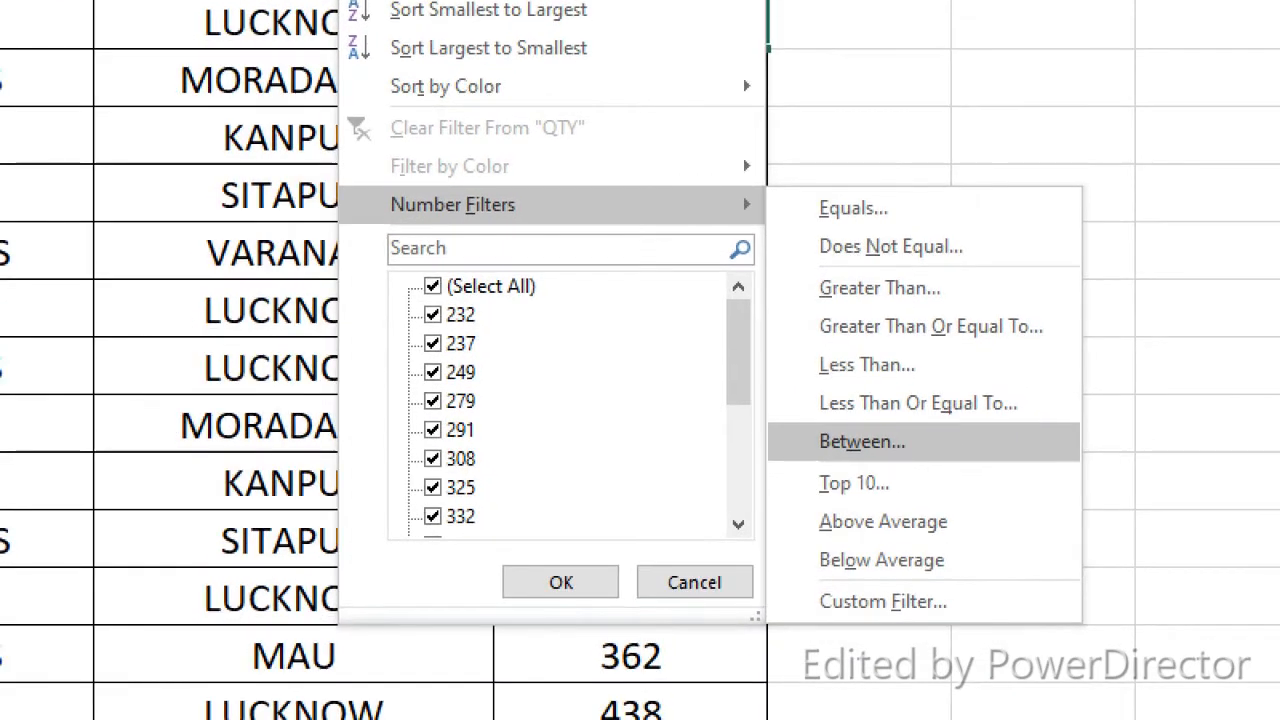
pyautogui.click(862, 442)
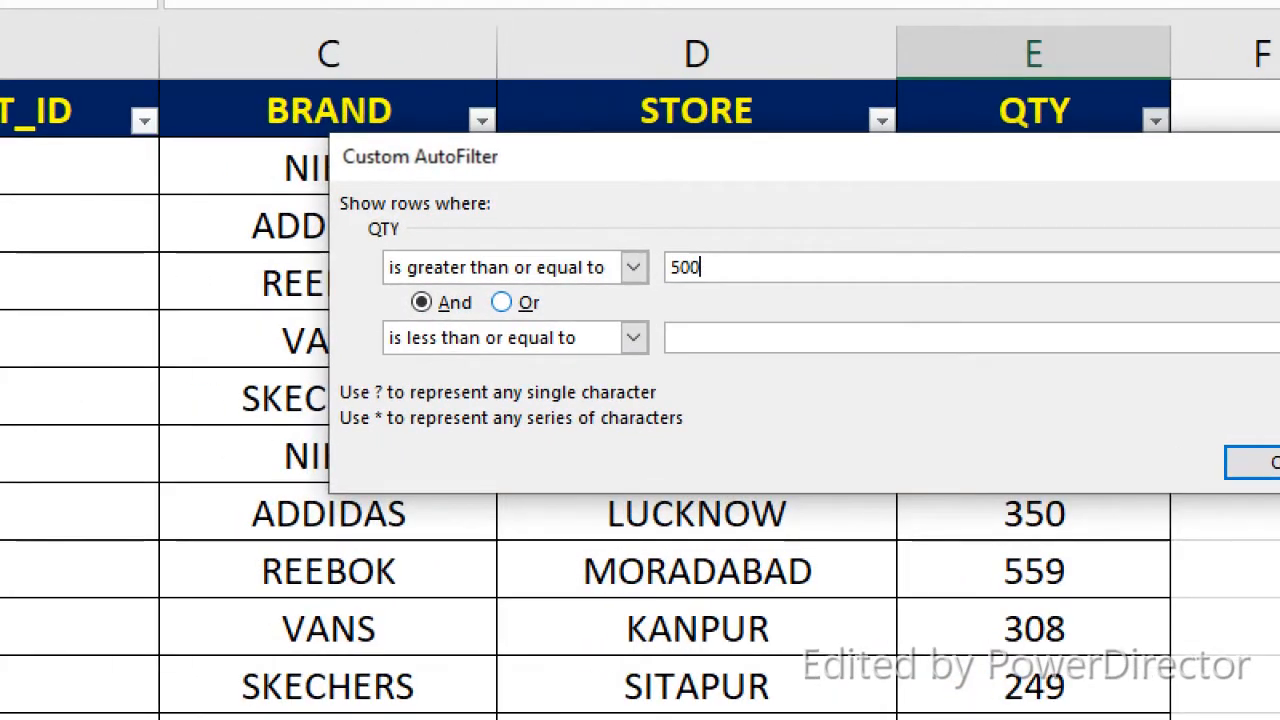
pyautogui.click(501, 302)
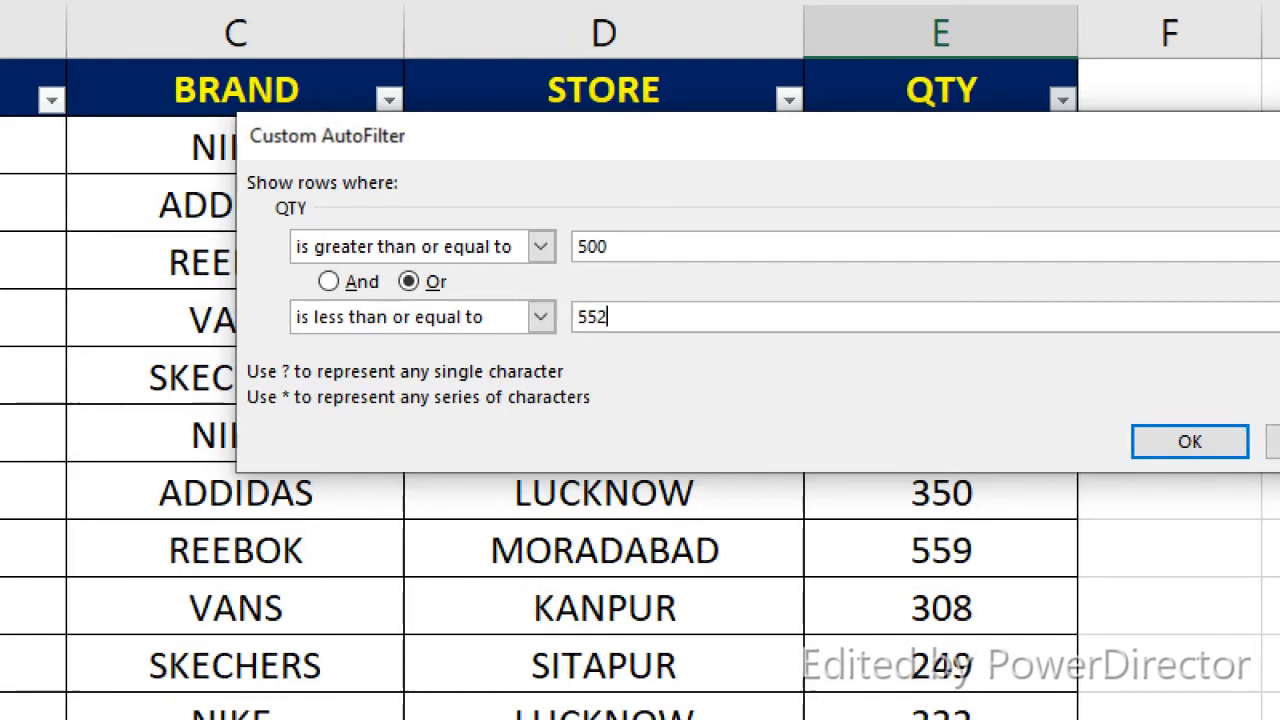
pyautogui.press('Return')
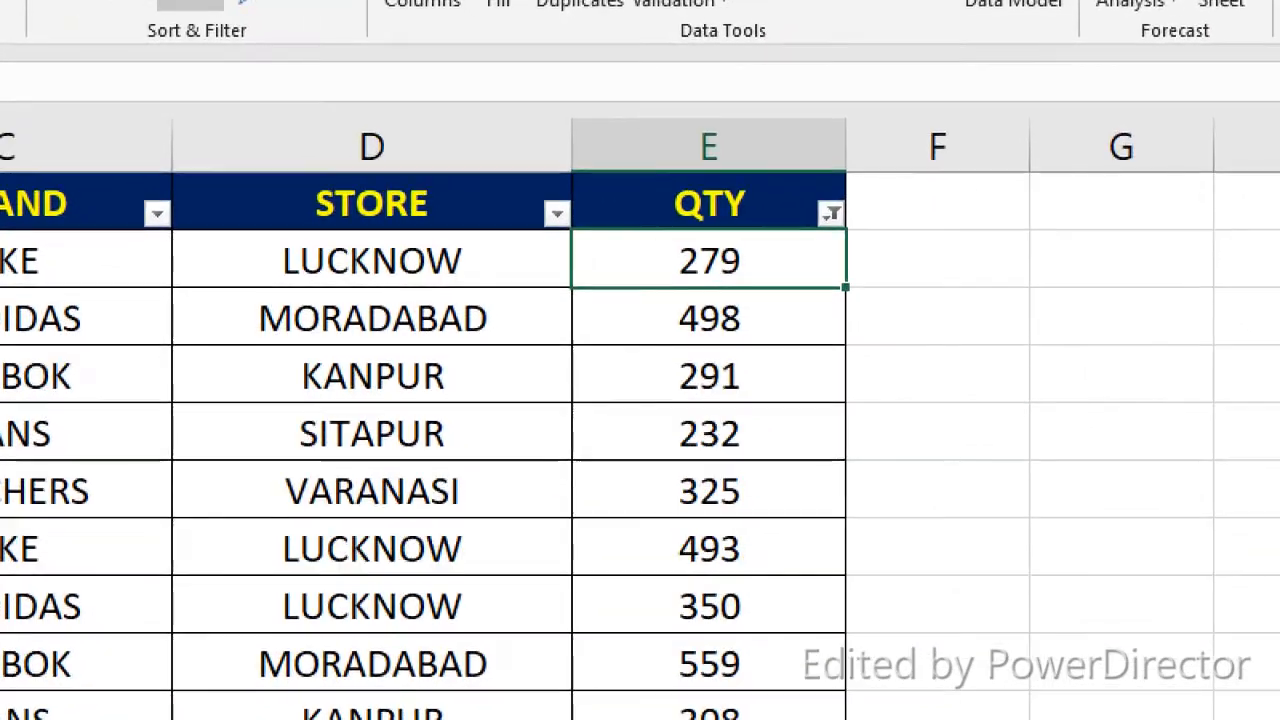
pyautogui.click(882, 107)
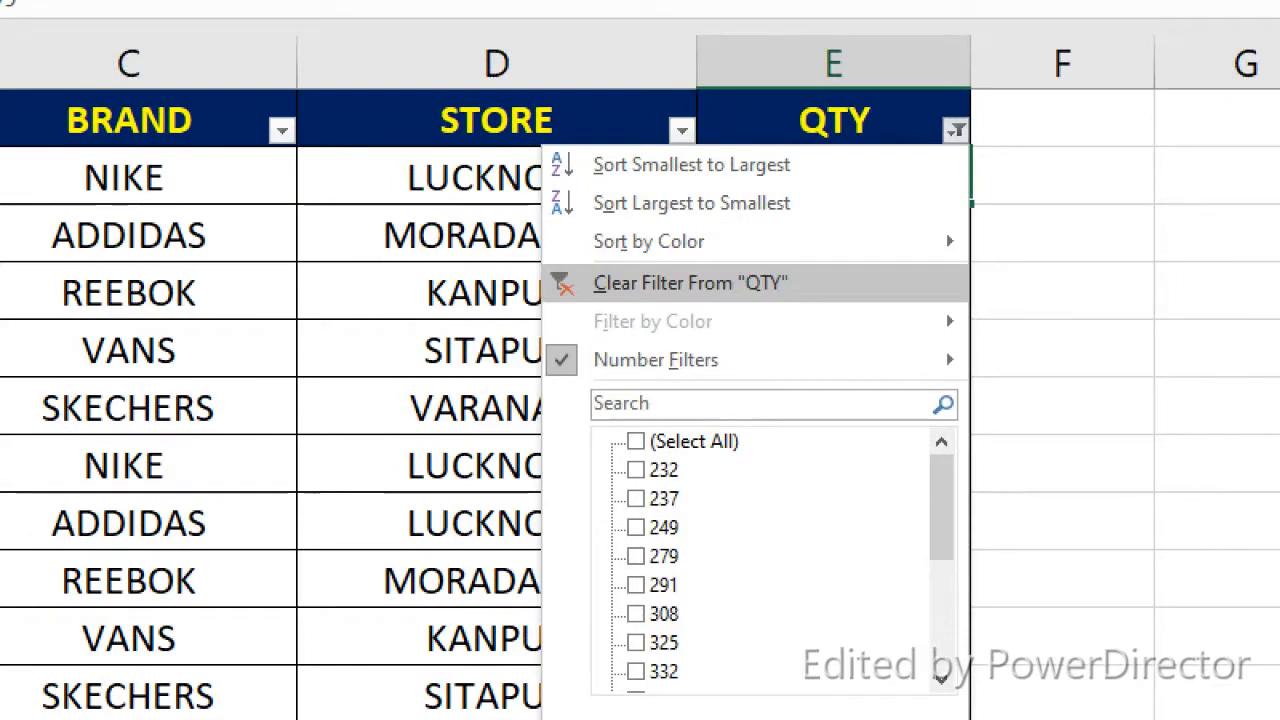
pyautogui.click(646, 304)
# Filter QTY with the Between filter set to at least 500 And at most 555, and clear the filter from the column
pyautogui.click(911, 150)
pyautogui.moveTo(684, 325)
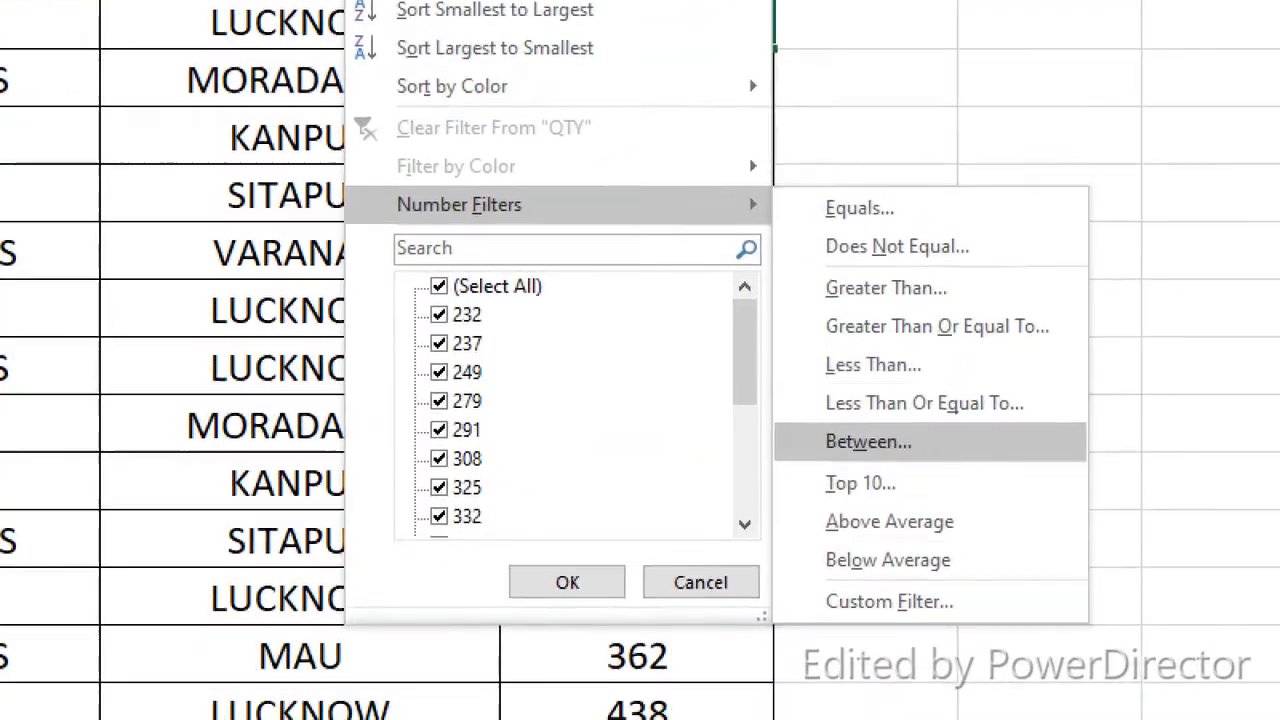
pyautogui.click(868, 442)
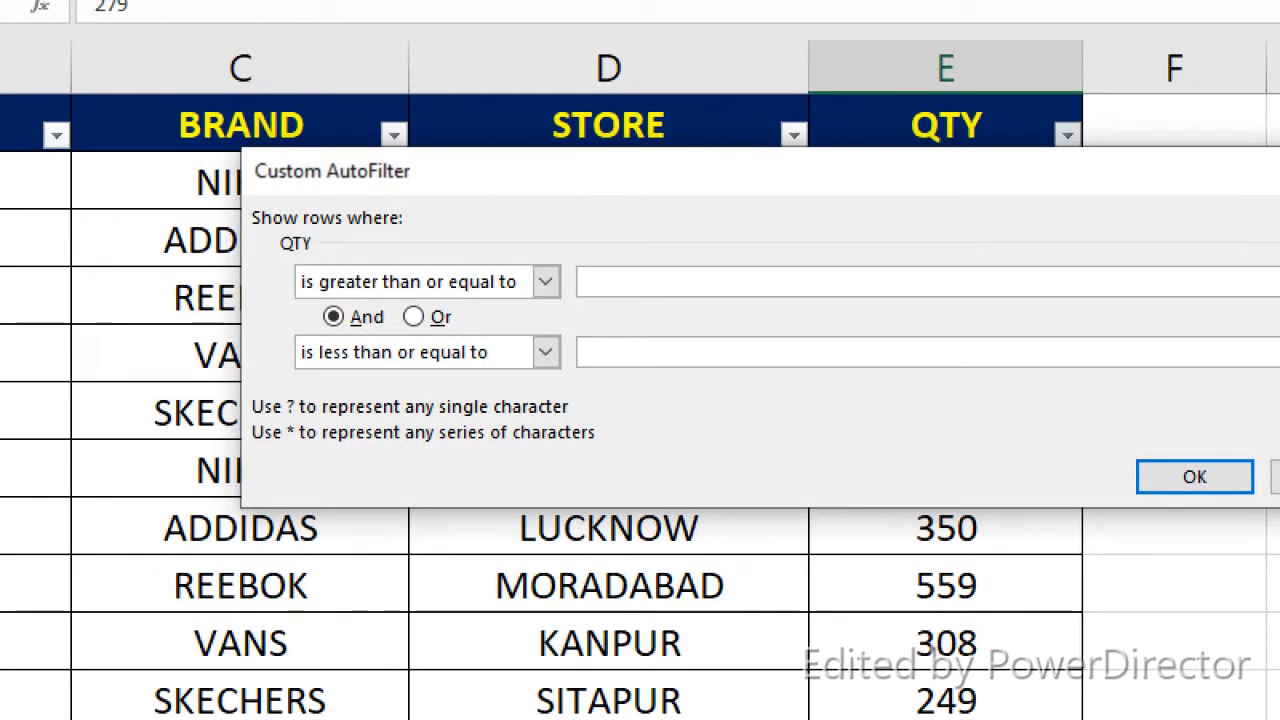
pyautogui.write('500')
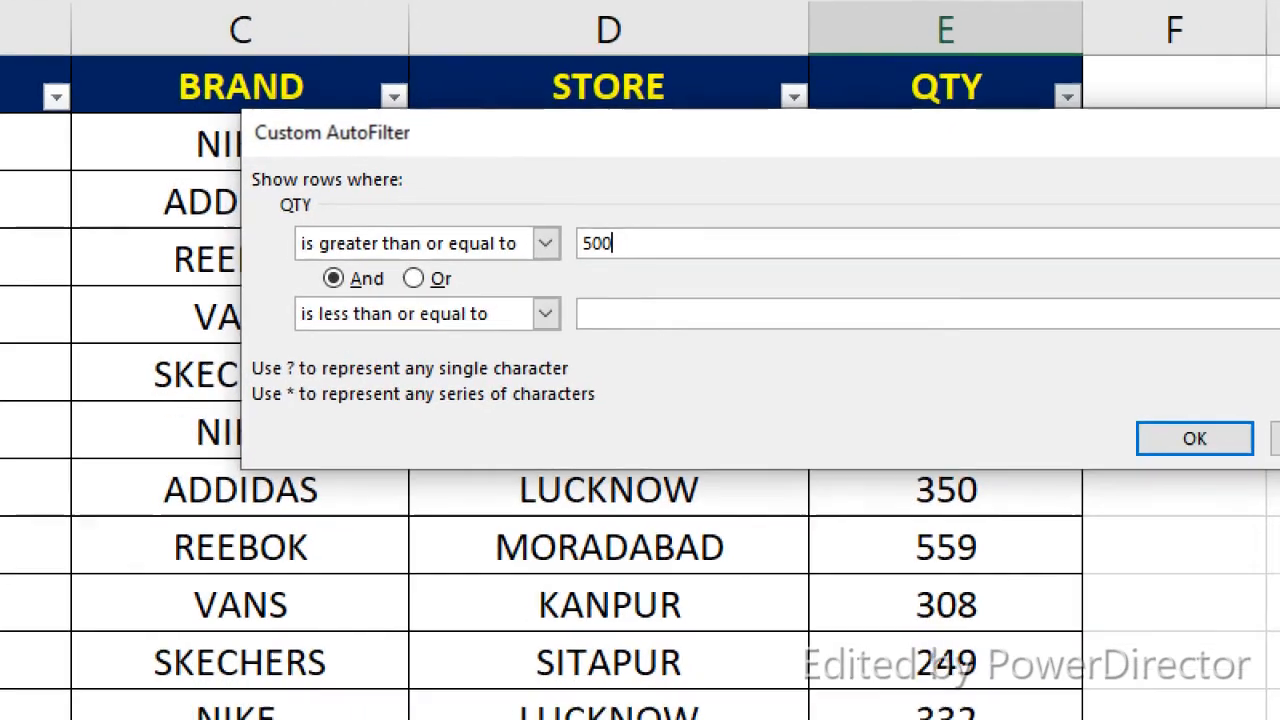
pyautogui.click(622, 352)
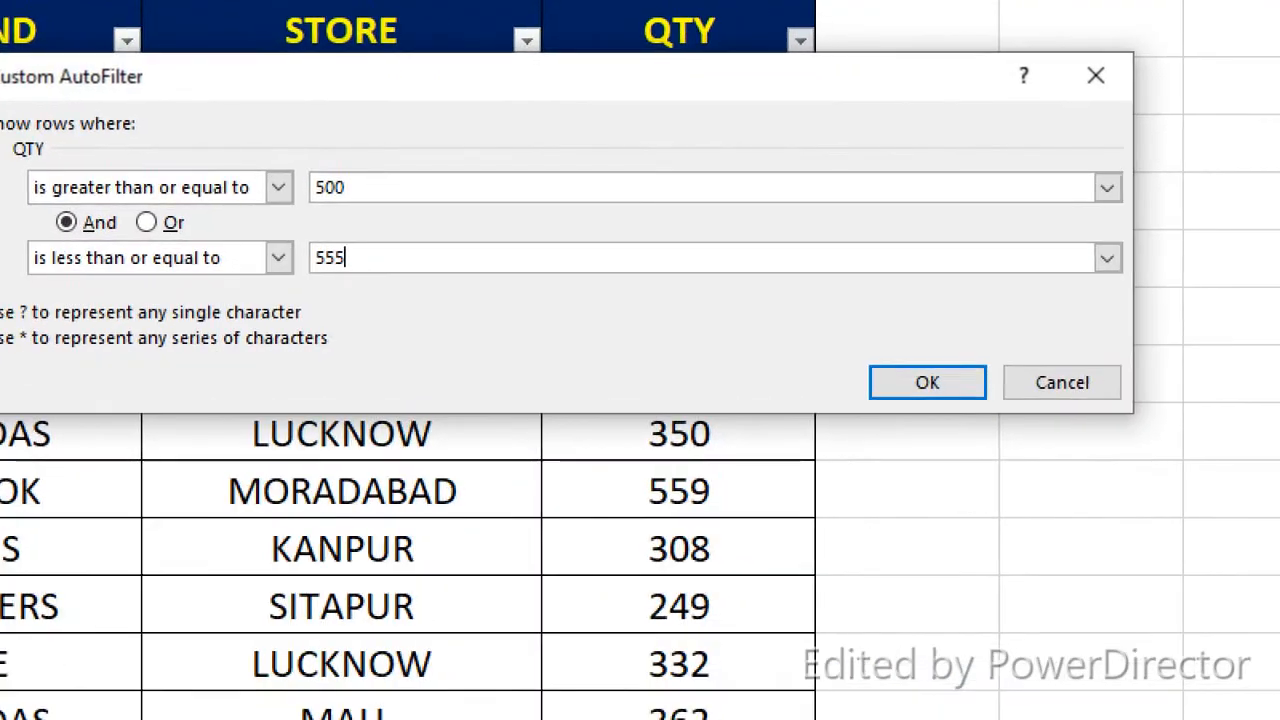
pyautogui.press('Return')
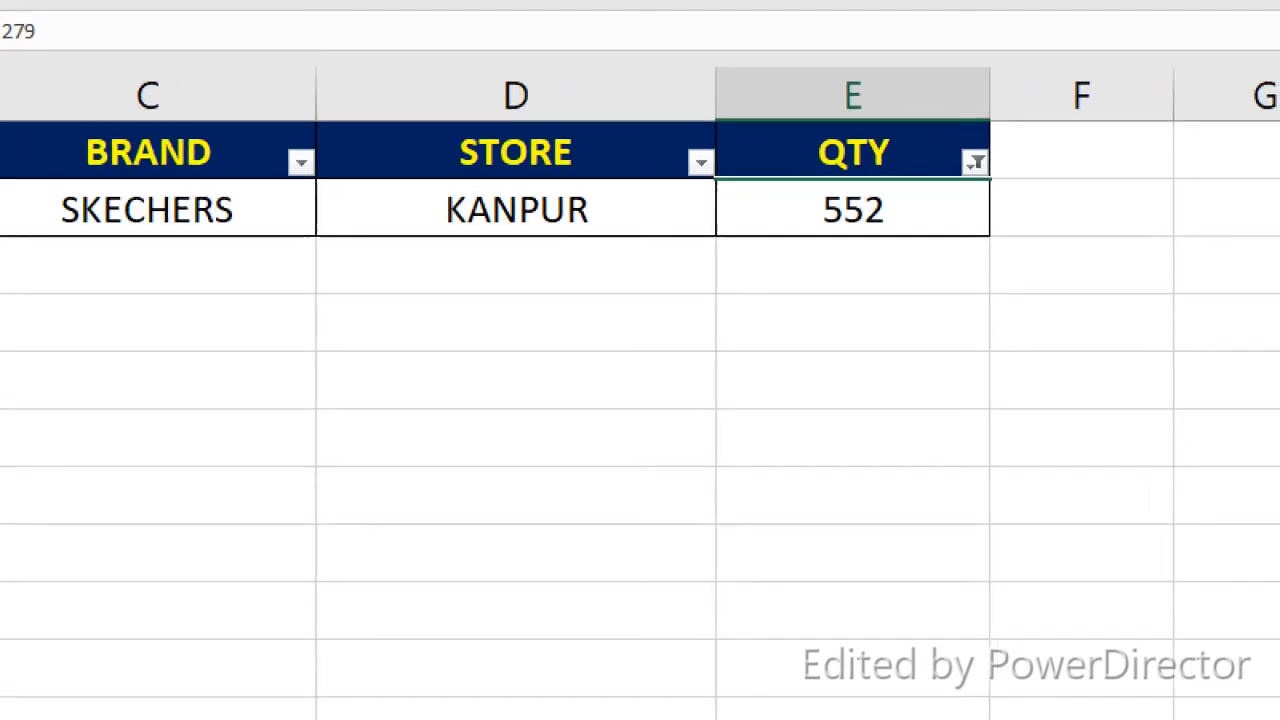
pyautogui.click(927, 171)
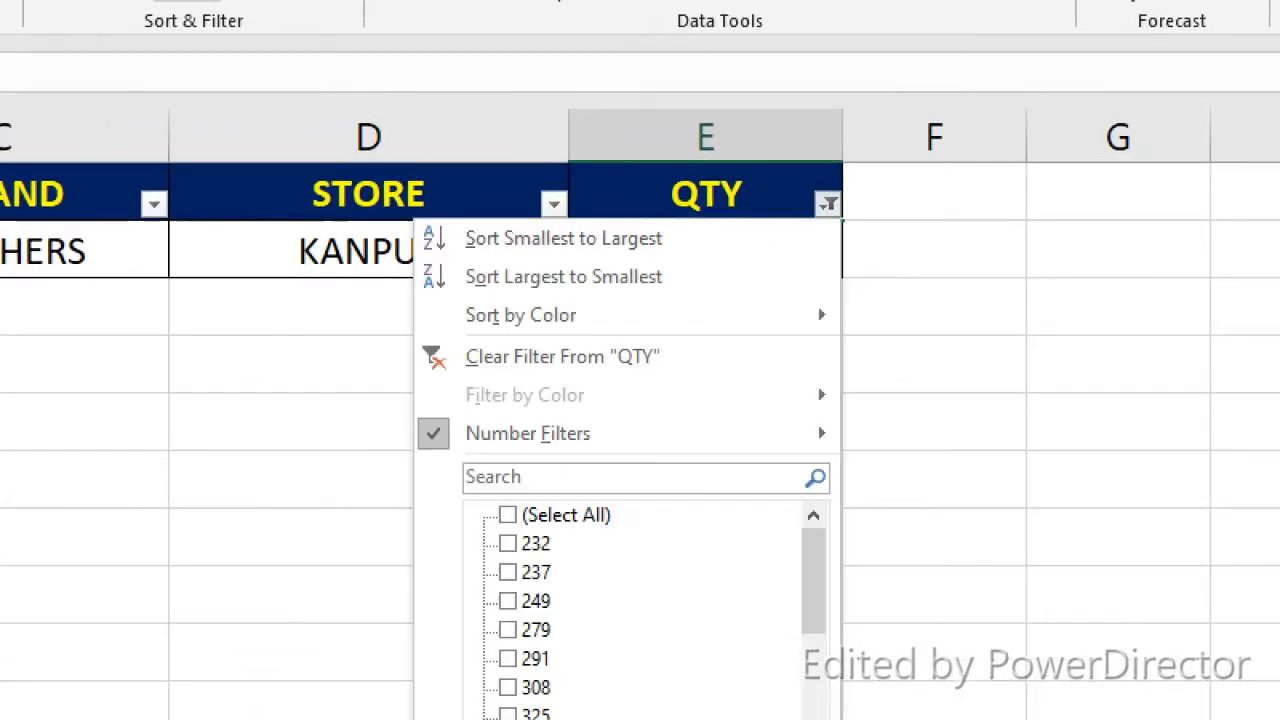
pyautogui.click(660, 280)
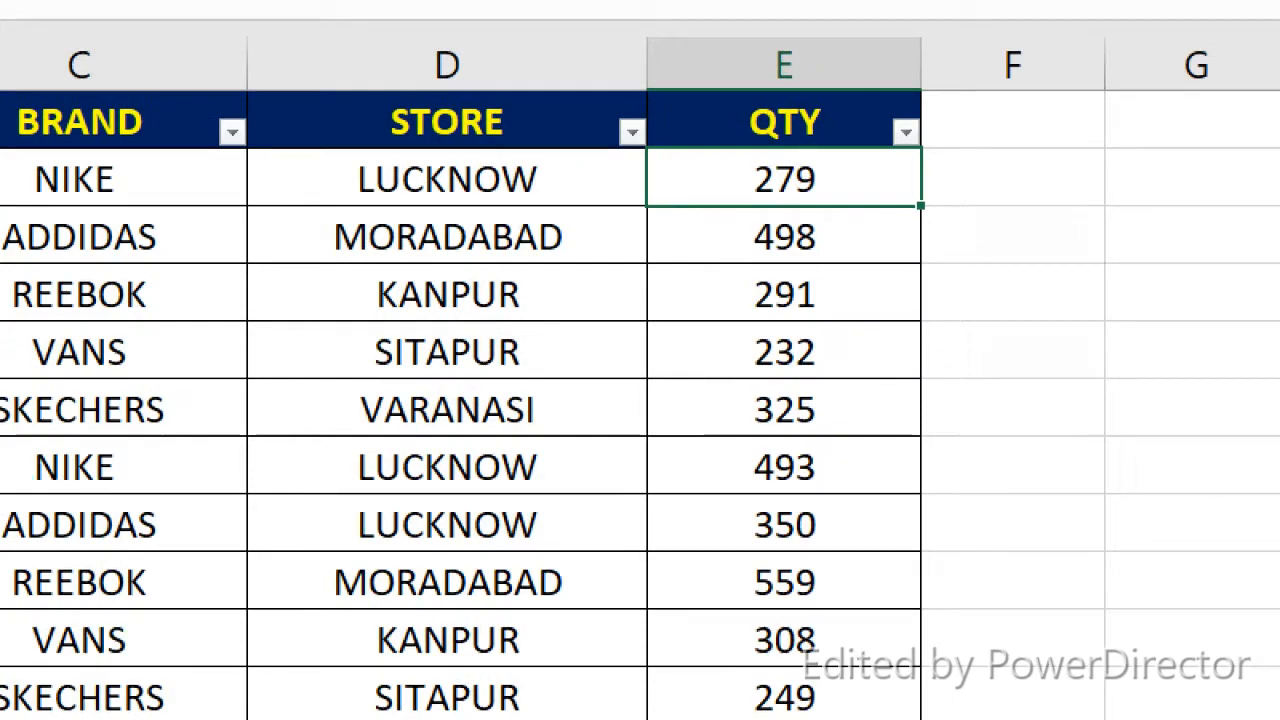
# Filter the QTY column to its top 3 items with the Top 10 filter, and clear the filter from the column
pyautogui.click(926, 127)
pyautogui.moveTo(536, 430)
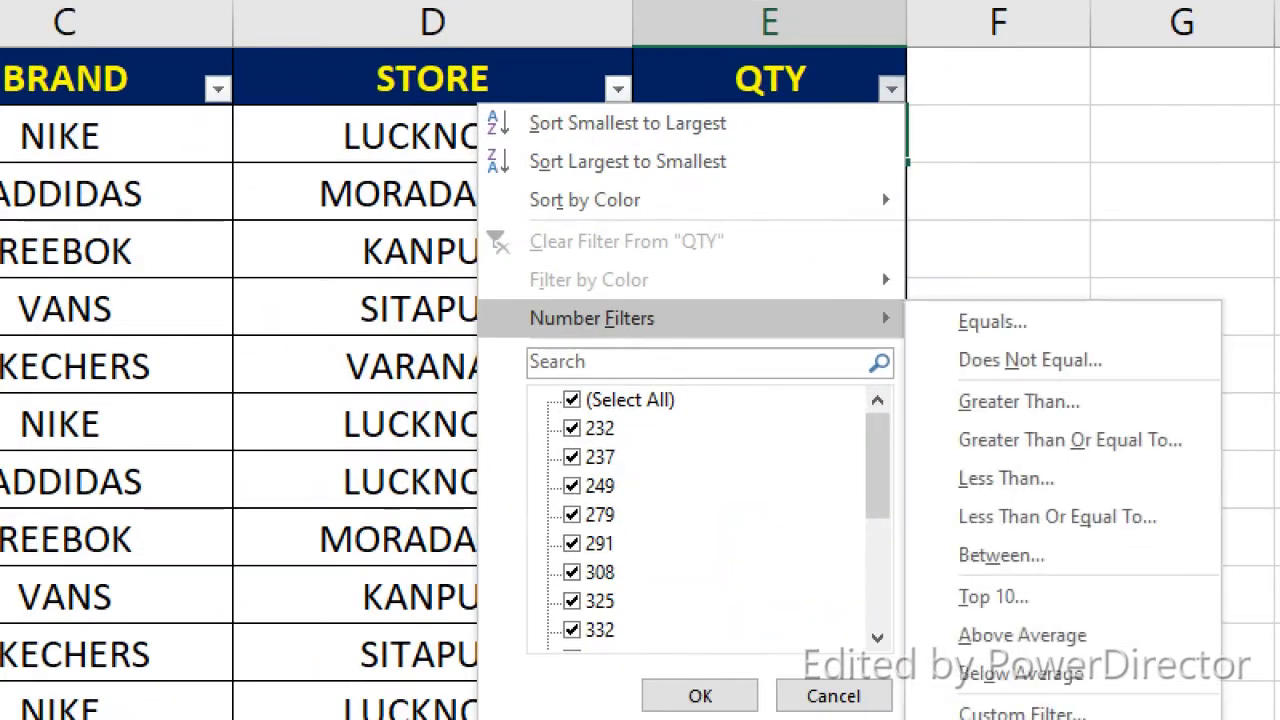
pyautogui.click(871, 472)
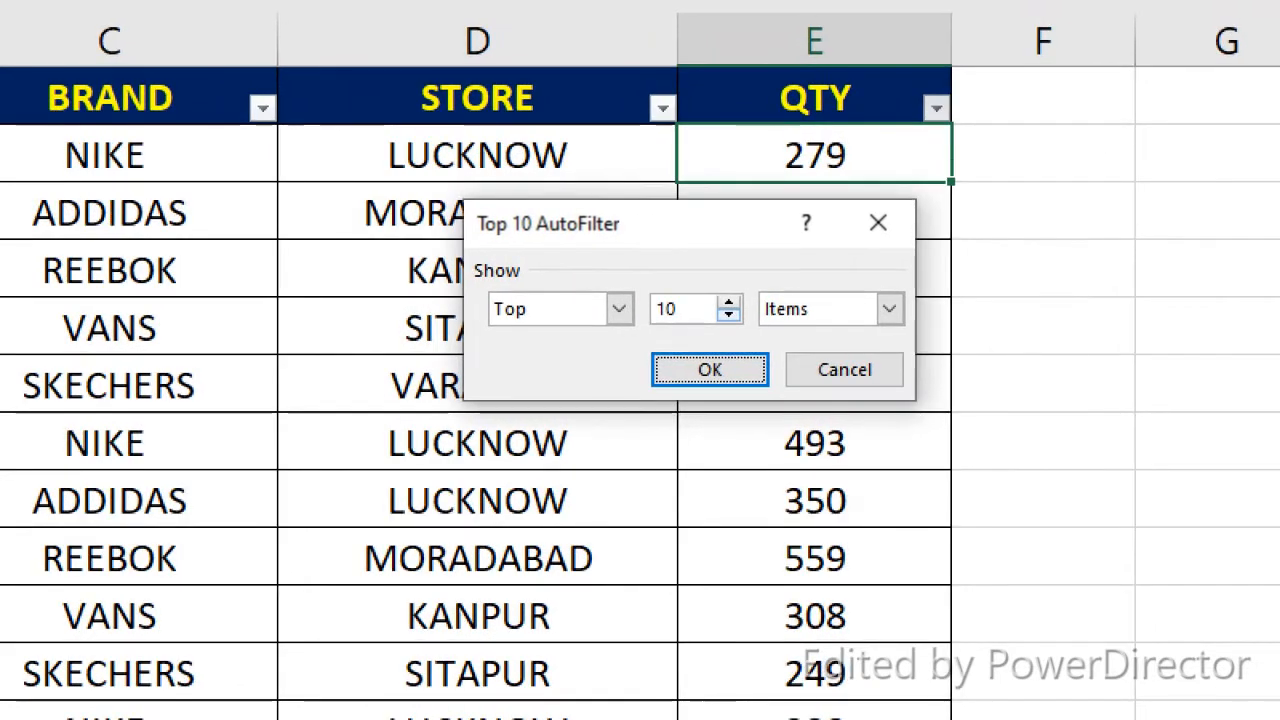
pyautogui.click(729, 315)
pyautogui.click(729, 315)
pyautogui.click(729, 315)
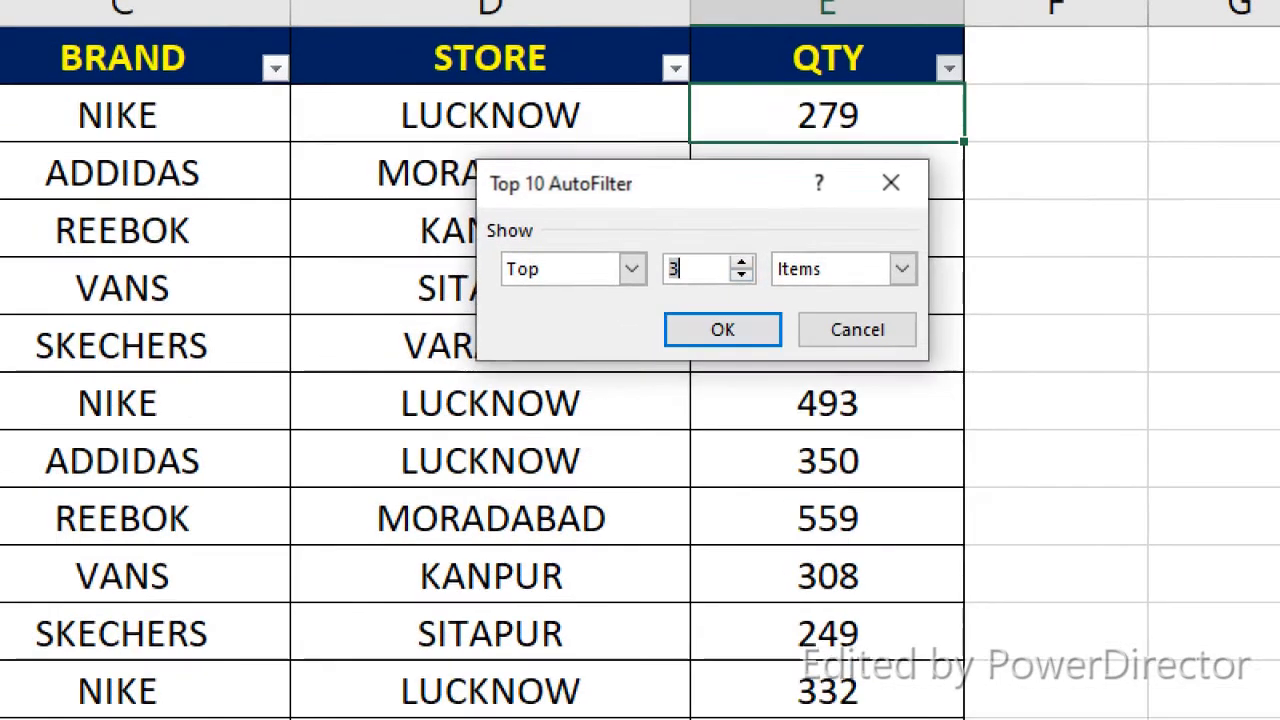
pyautogui.press('Return')
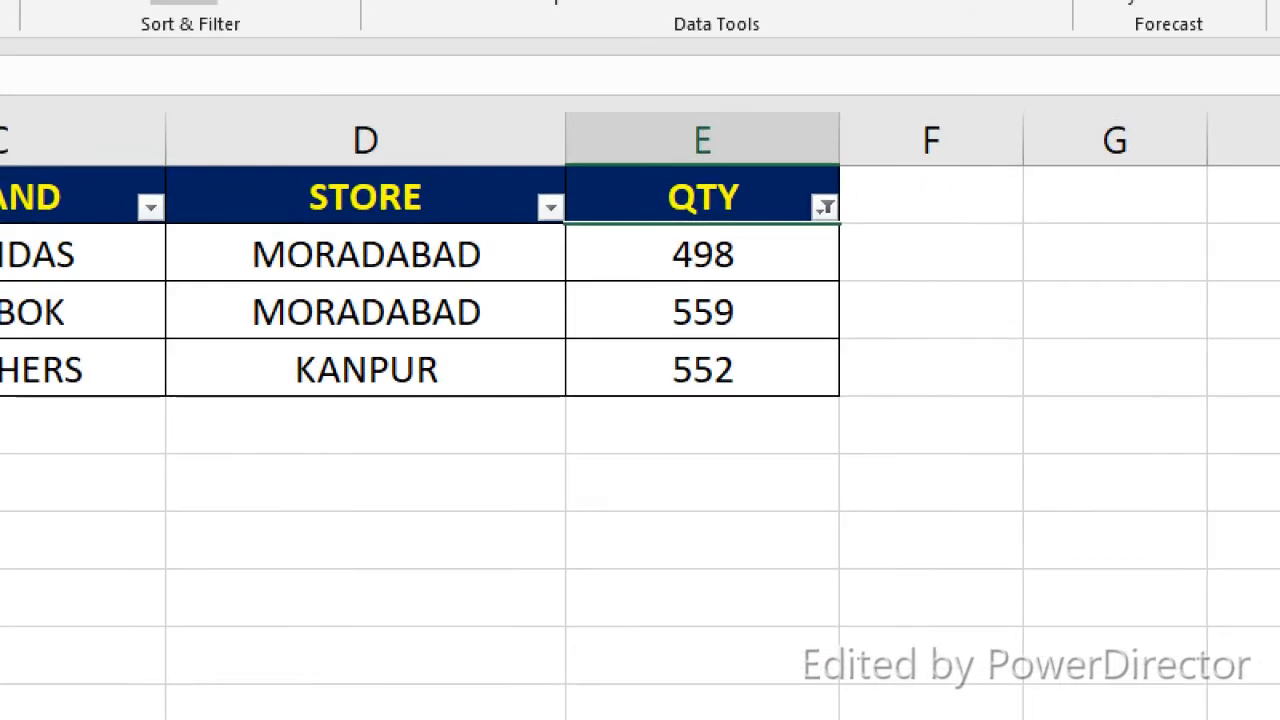
pyautogui.click(861, 118)
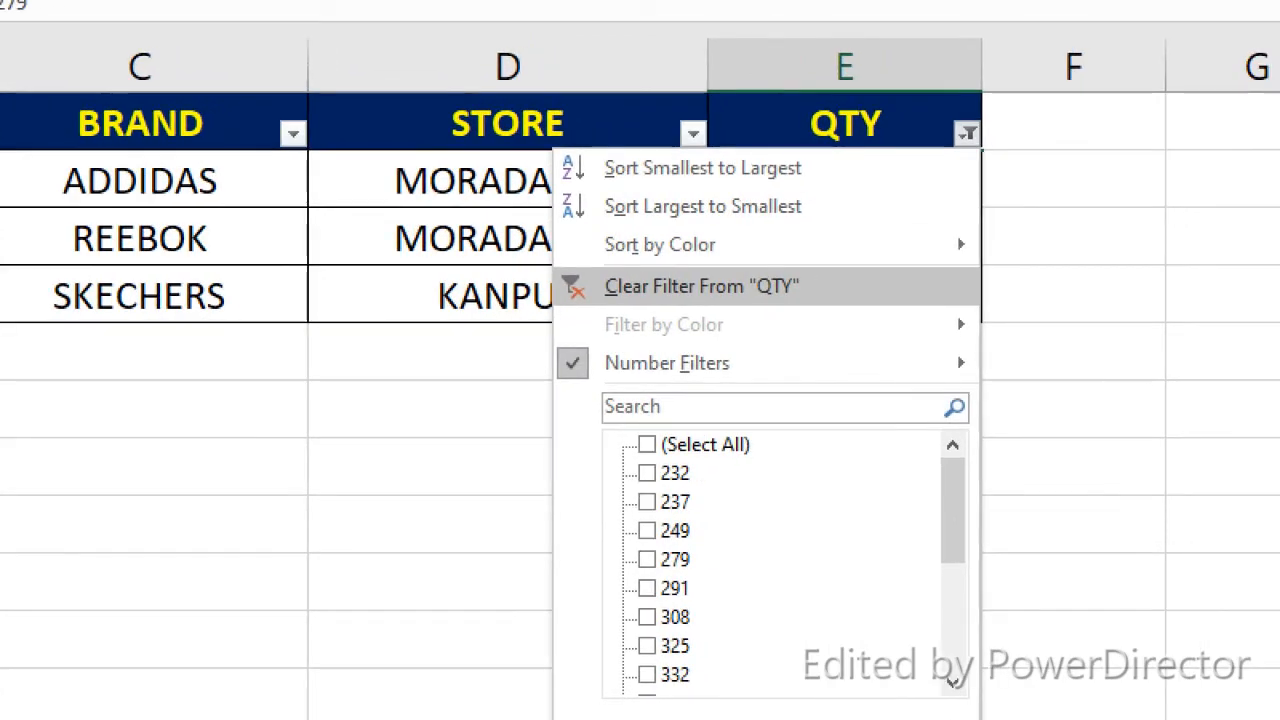
pyautogui.click(701, 286)
pyautogui.click(967, 133)
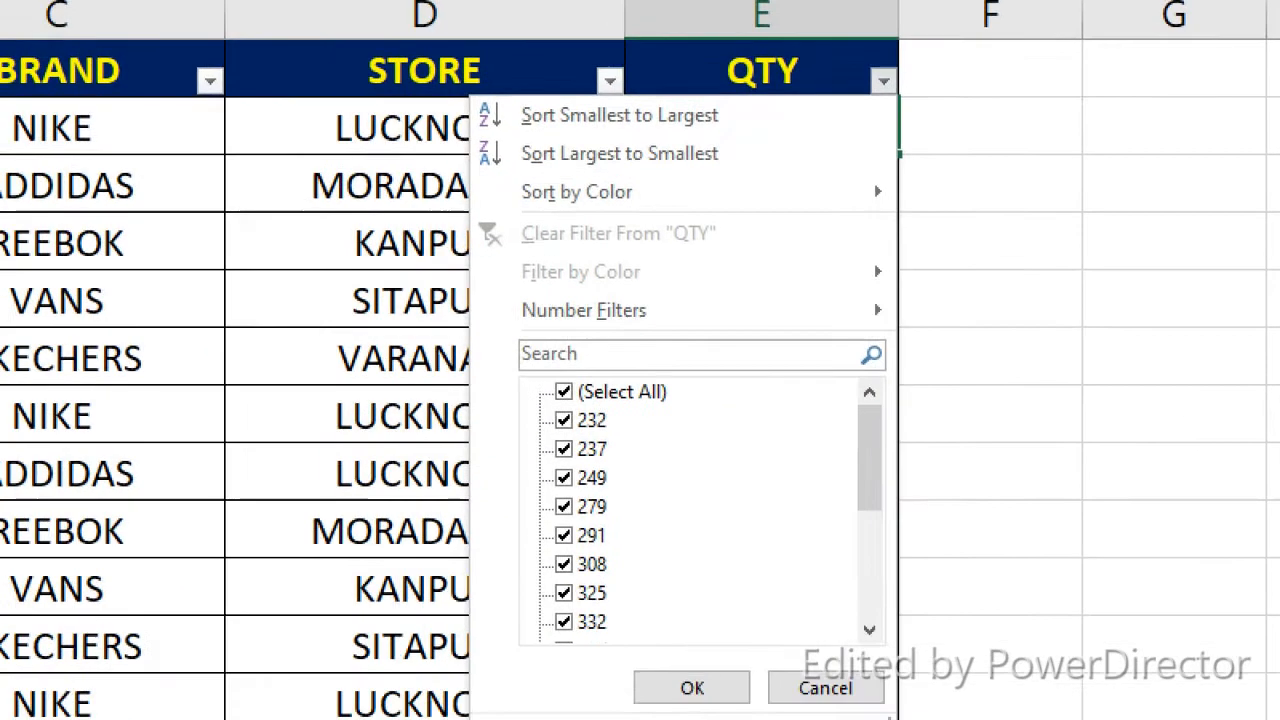
pyautogui.moveTo(640, 311)
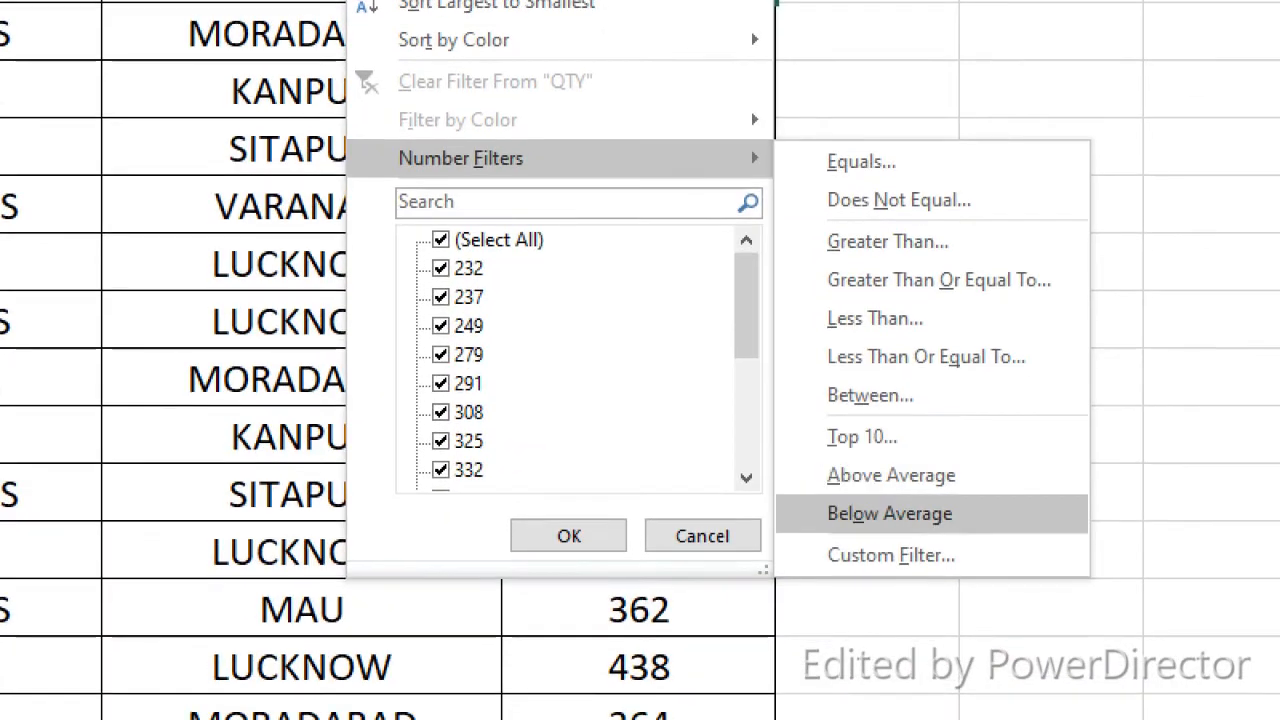
pyautogui.press('Escape')
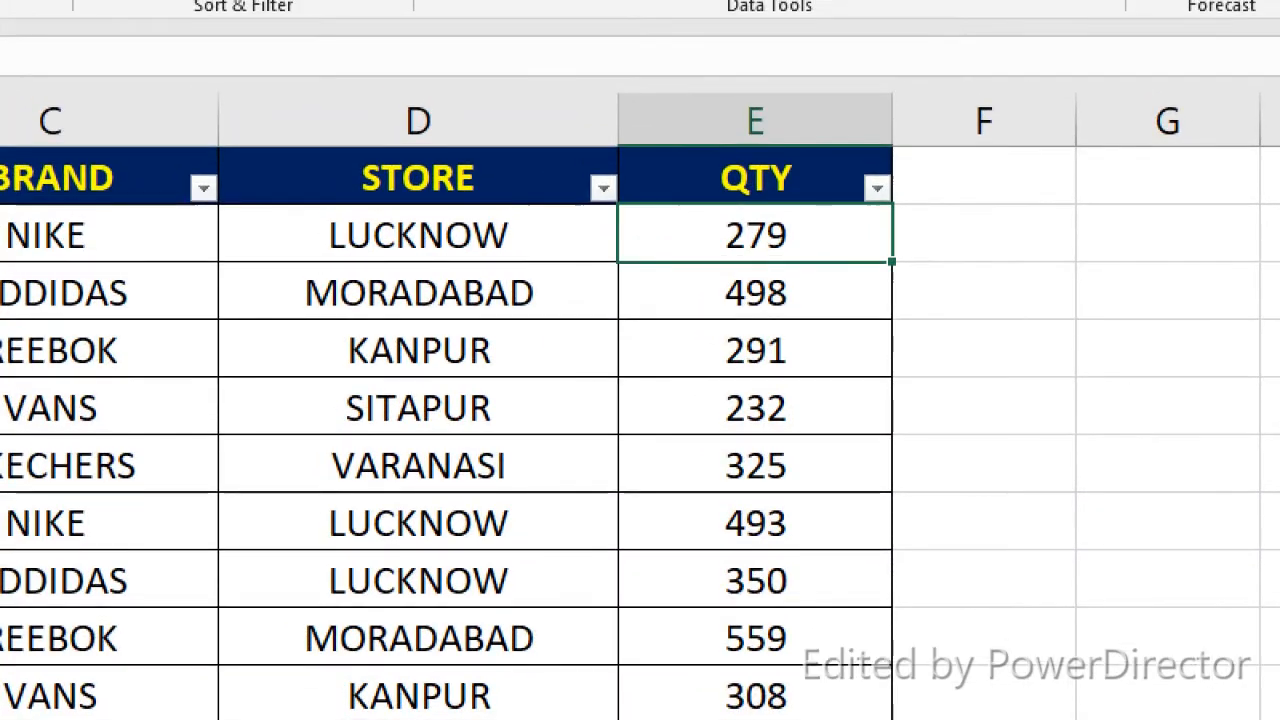
# Select the quantities down the QTY column to examine which values the average is based on, and deselect them
pyautogui.hotkey('shift', 'Down')
pyautogui.hotkey('shift', 'Down')
pyautogui.hotkey('shift', 'Down')
pyautogui.hotkey('shift', 'Down')
pyautogui.moveTo(760, 330); pyautogui.dragTo(882, 595)
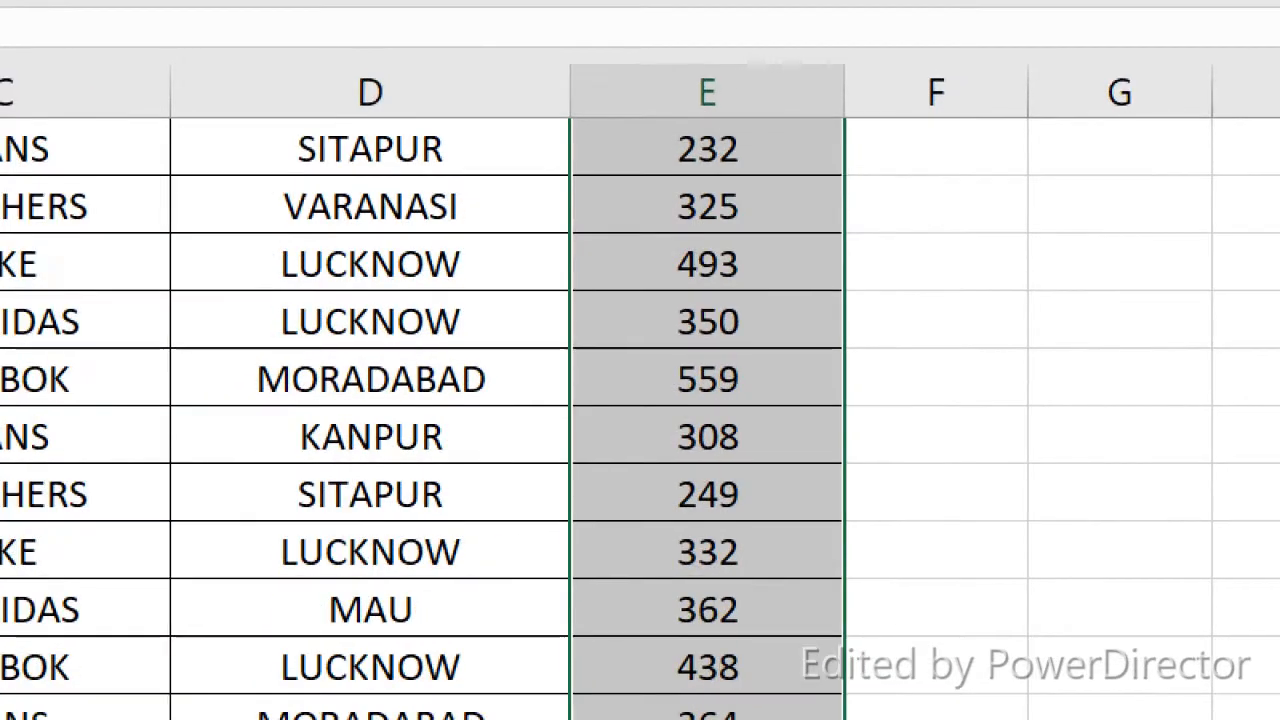
pyautogui.click(859, 283)
pyautogui.scroll(2, 859, 283)
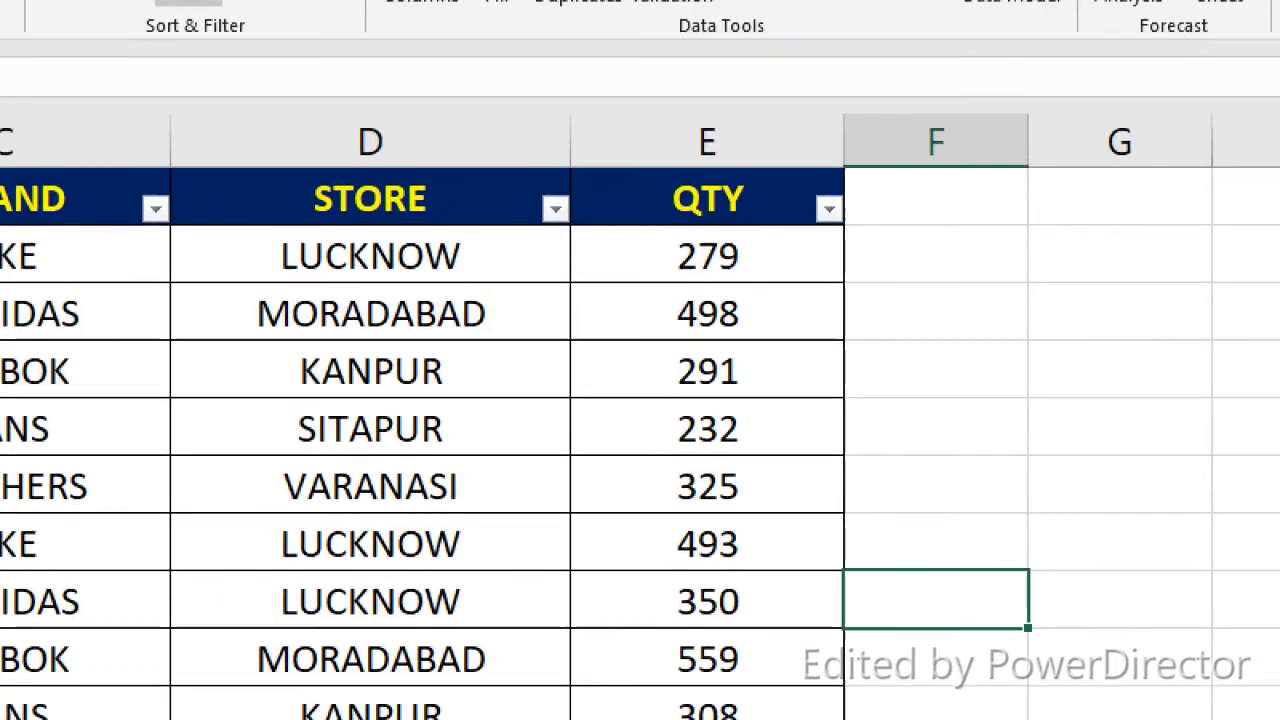
# Filter the QTY column to show only the rows with above-average quantities
pyautogui.click(753, 122)
pyautogui.moveTo(548, 402)
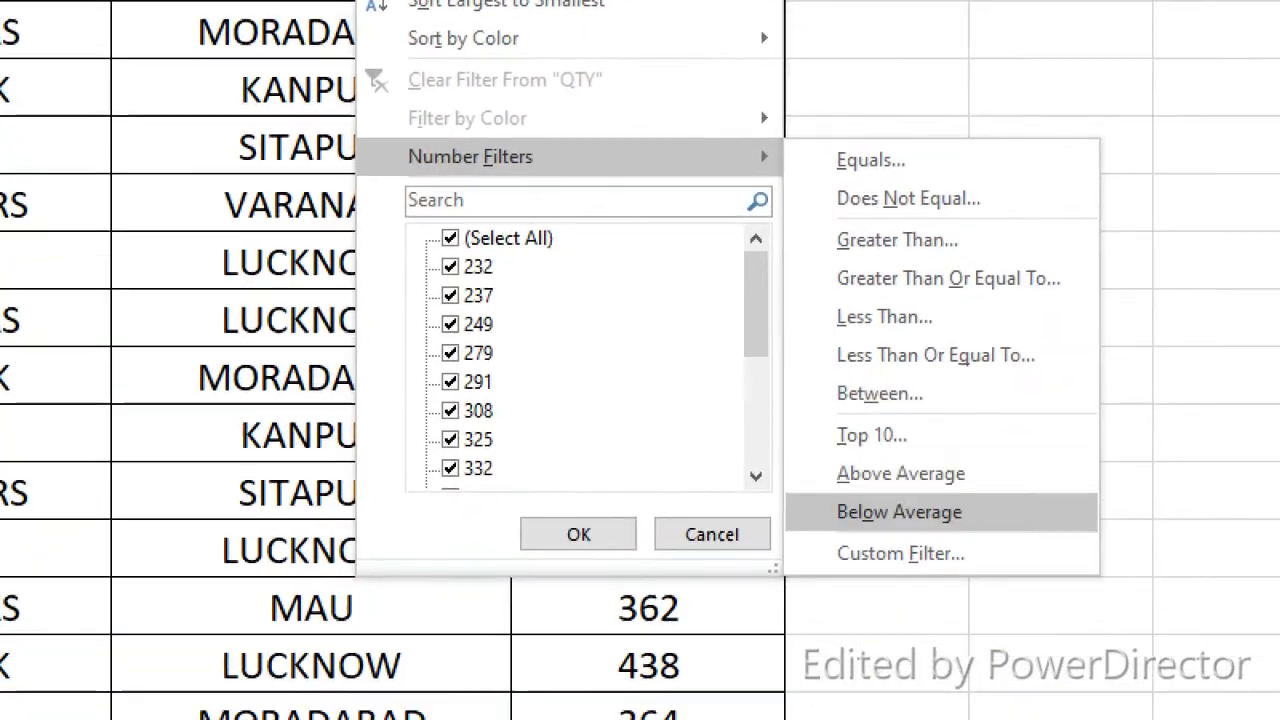
pyautogui.click(900, 473)
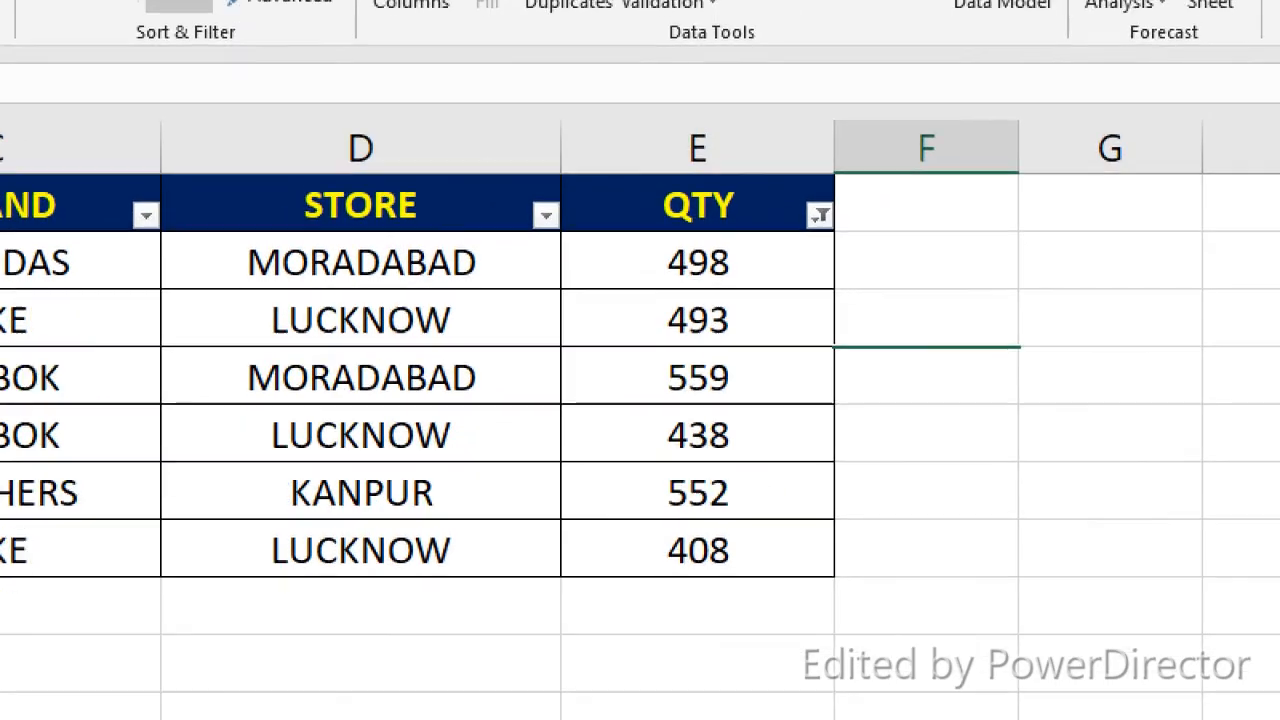
# Switch the QTY filter to below-average quantities, and clear the filter from the column
pyautogui.click(820, 215)
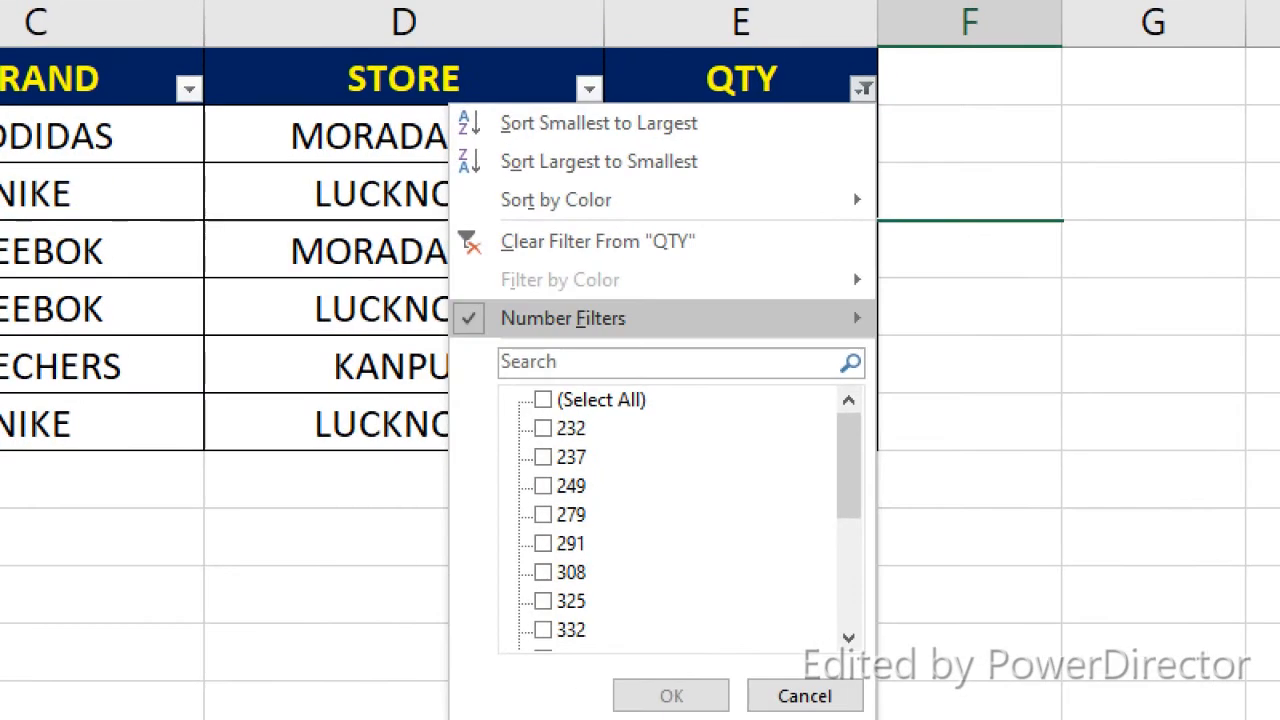
pyautogui.moveTo(660, 318)
pyautogui.click(993, 673)
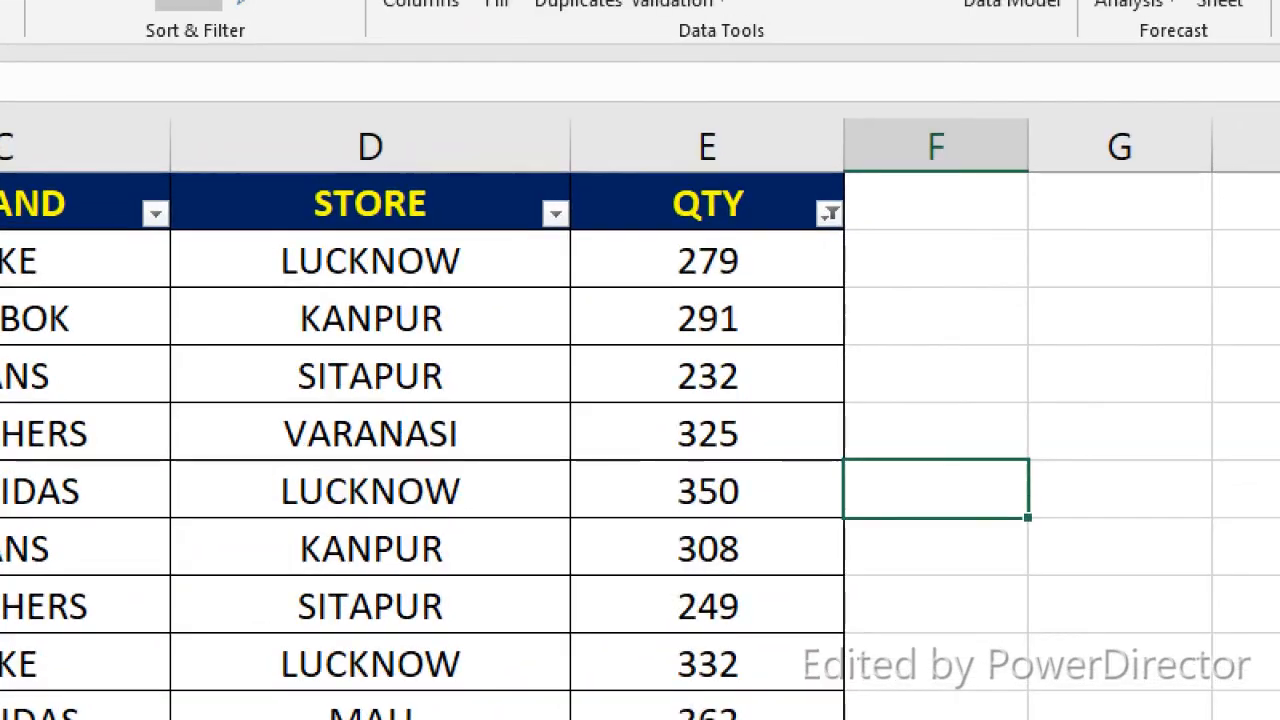
pyautogui.click(842, 181)
pyautogui.click(575, 338)
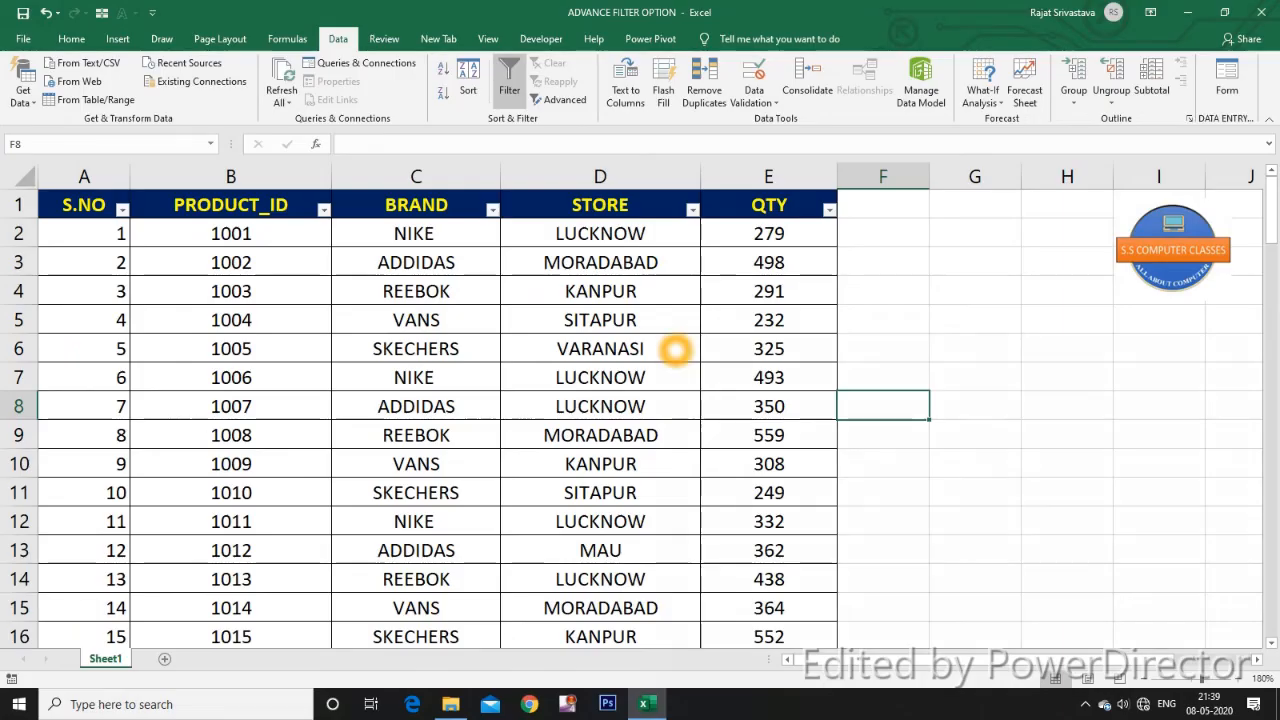
# Widen the empty column F beside the QTY column slightly, and select cell F4
pyautogui.click(1143, 234)
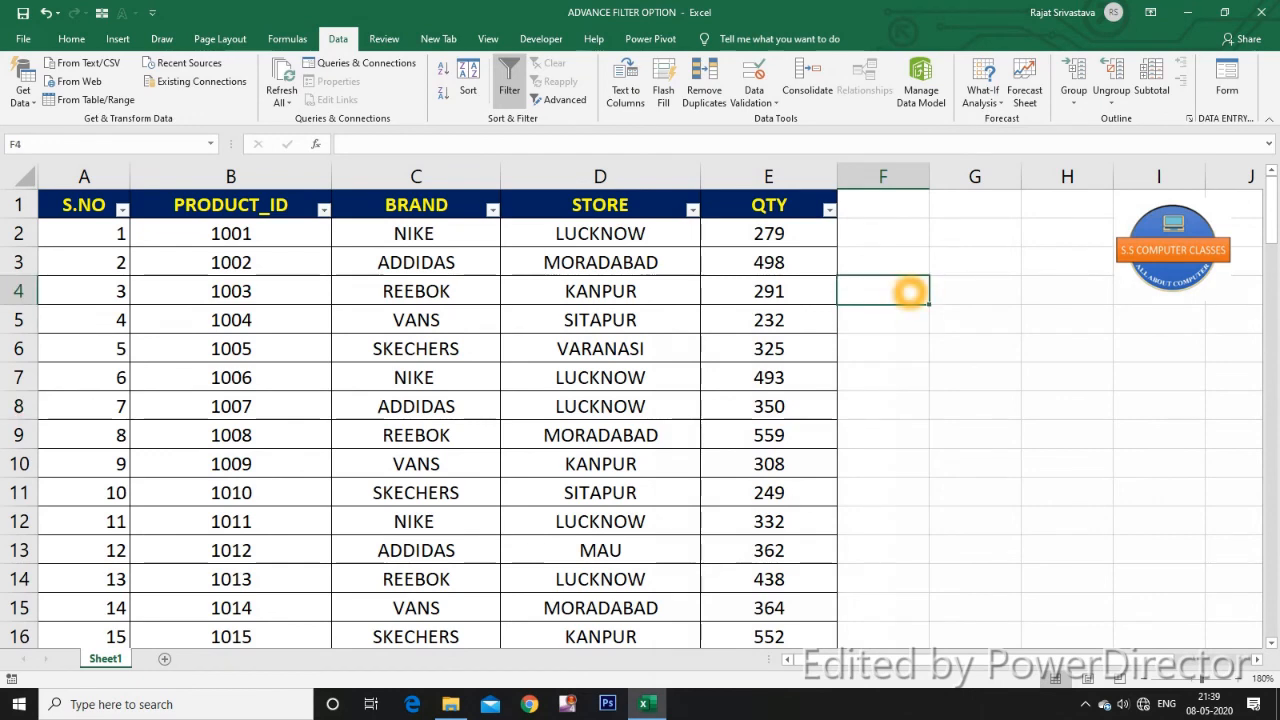
pyautogui.click(940, 346)
pyautogui.moveTo(932, 180); pyautogui.dragTo(972, 180)
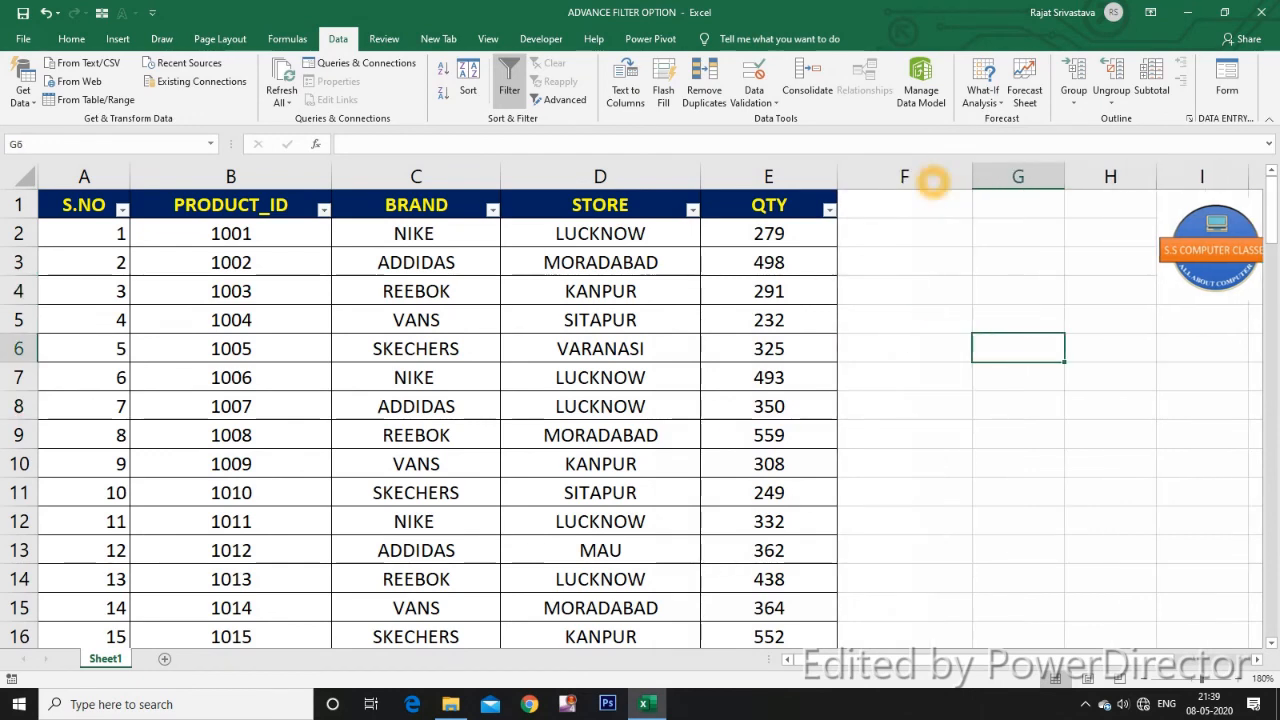
pyautogui.click(908, 290)
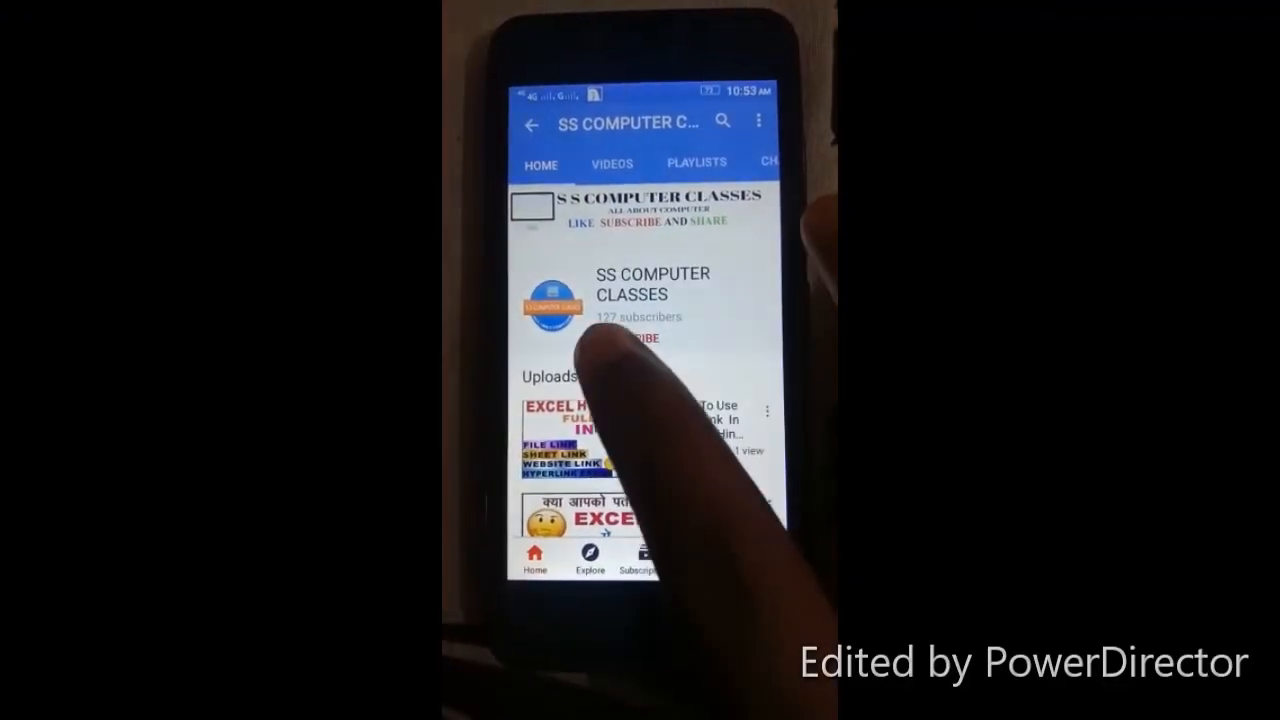
pyautogui.click(610, 335)
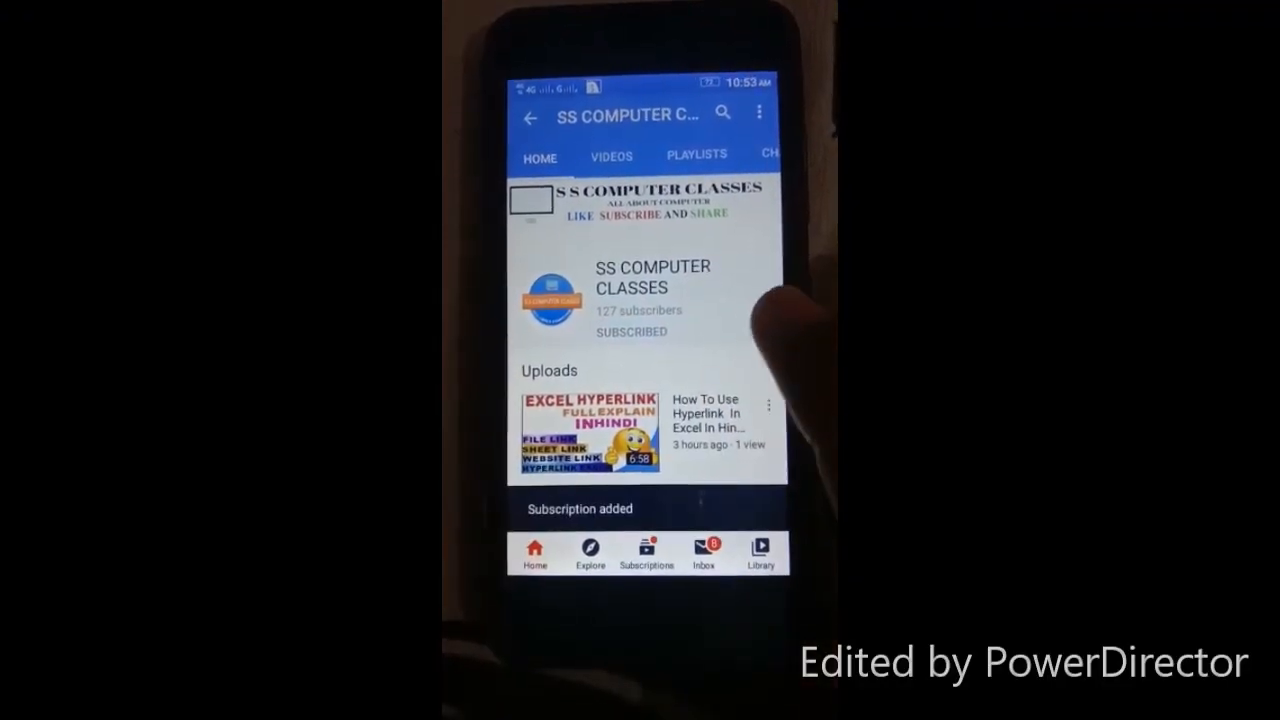
pyautogui.click(757, 280)
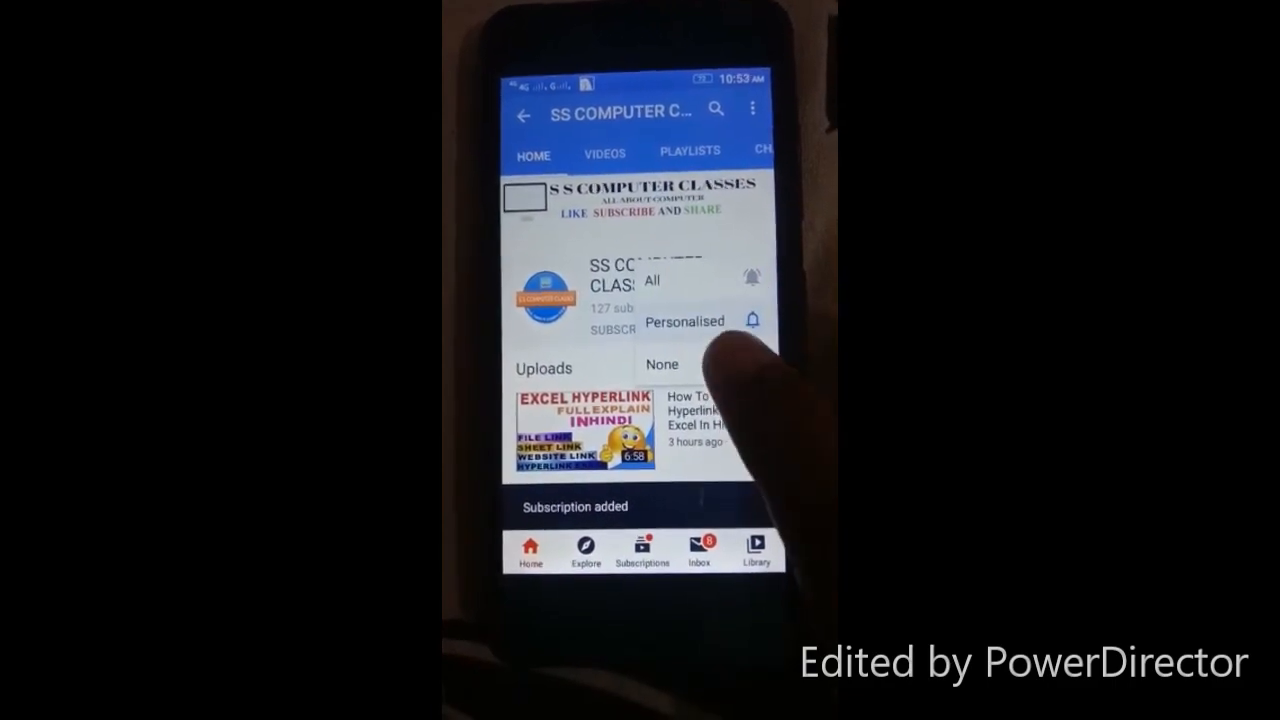